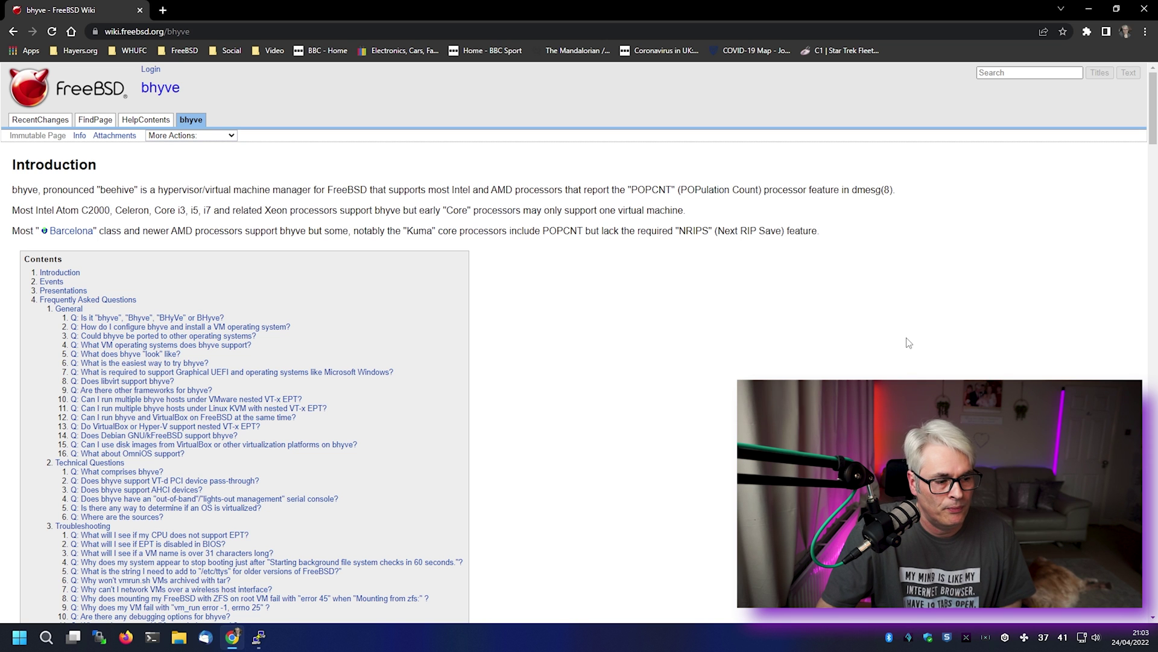
- Scroll the bhyve wiki page down to the FAQ on supported guest operating systems
scroll(720, 337, "down", 3)
scroll(717, 341, "down", 3)
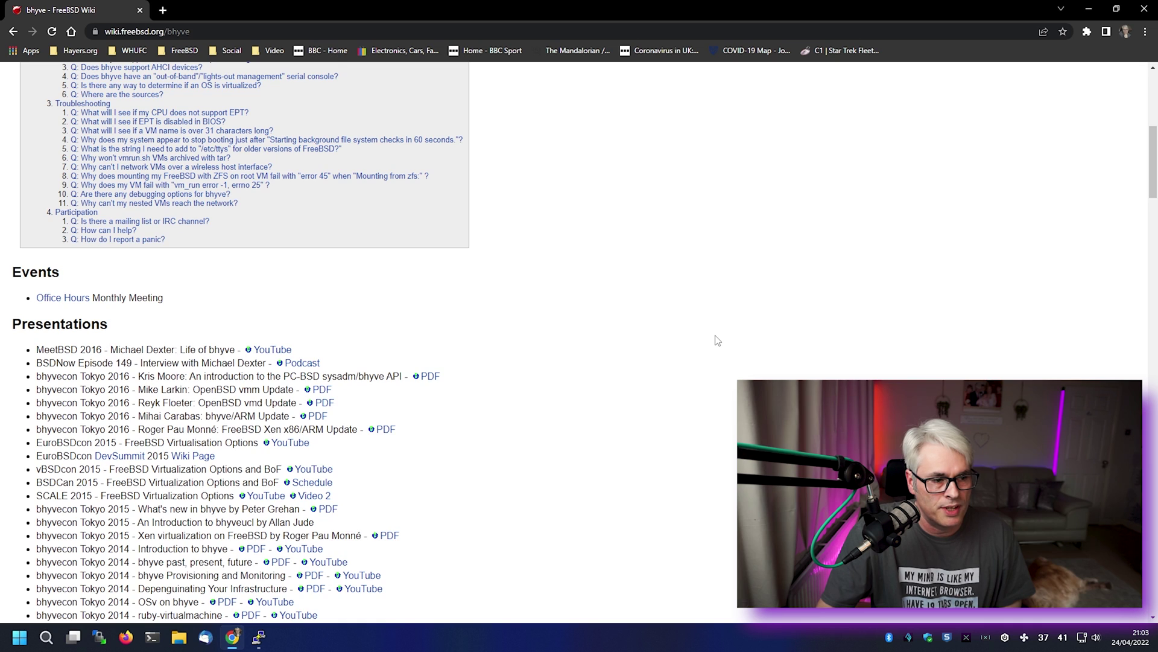
scroll(717, 341, "down", 8)
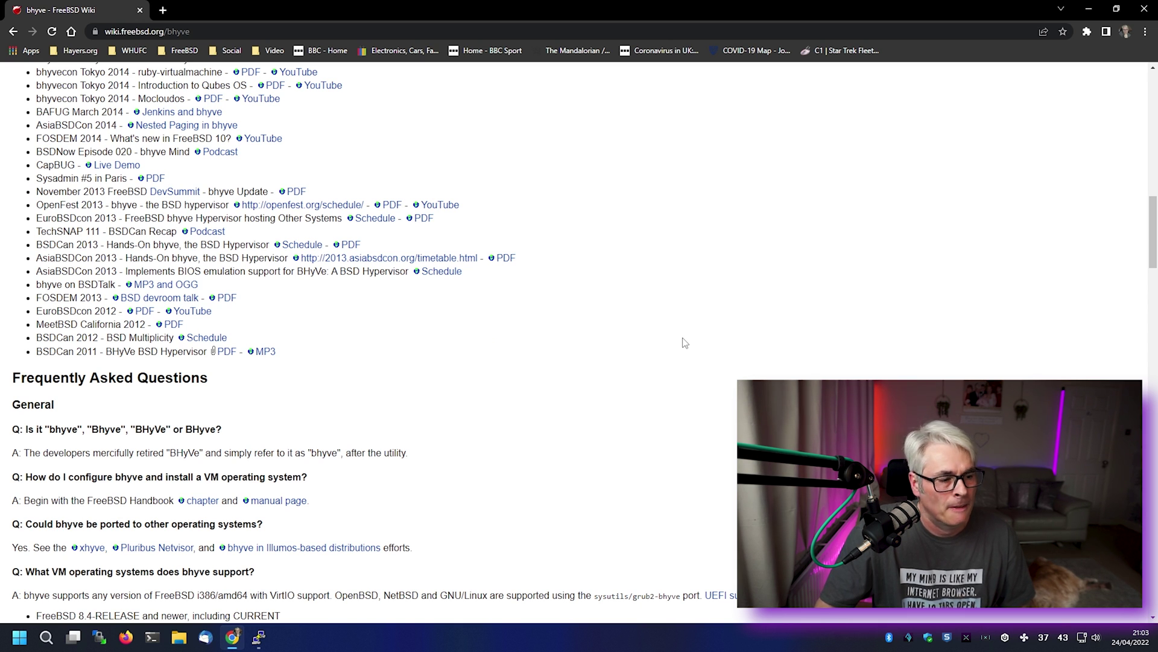
scroll(685, 342, "down", 2)
scroll(684, 341, "down", 4)
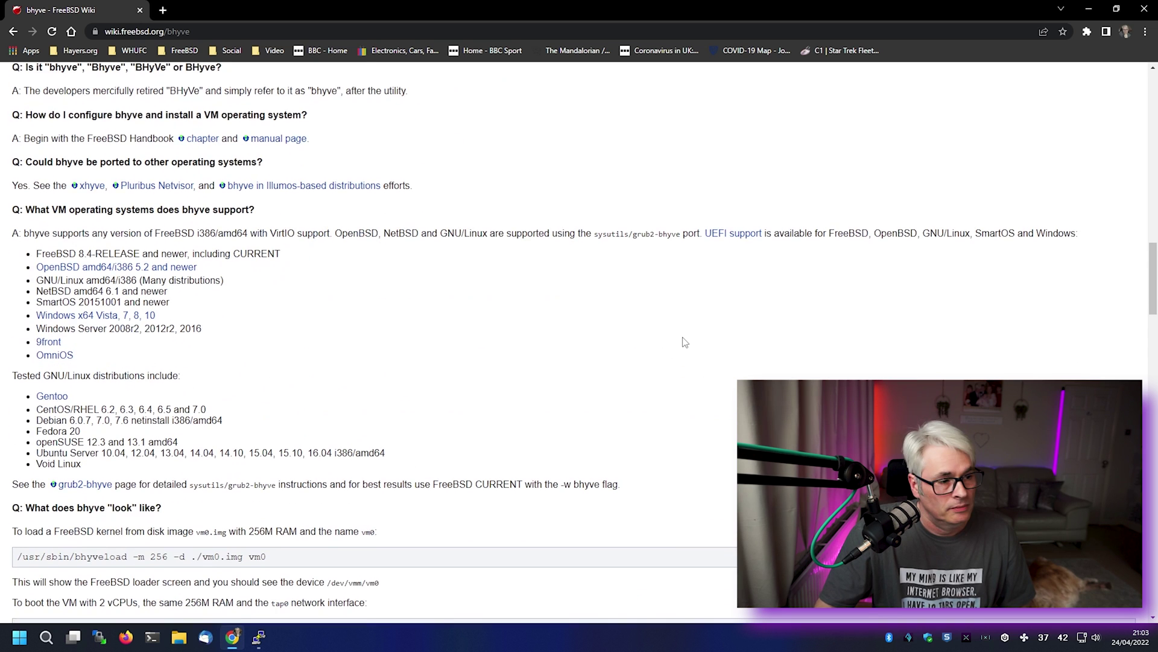
- Load bhyve.npulse.net, go to its Download page and copy the 1.8.4 release link address
left_click(221, 31)
type("bhyve.npulse.net")
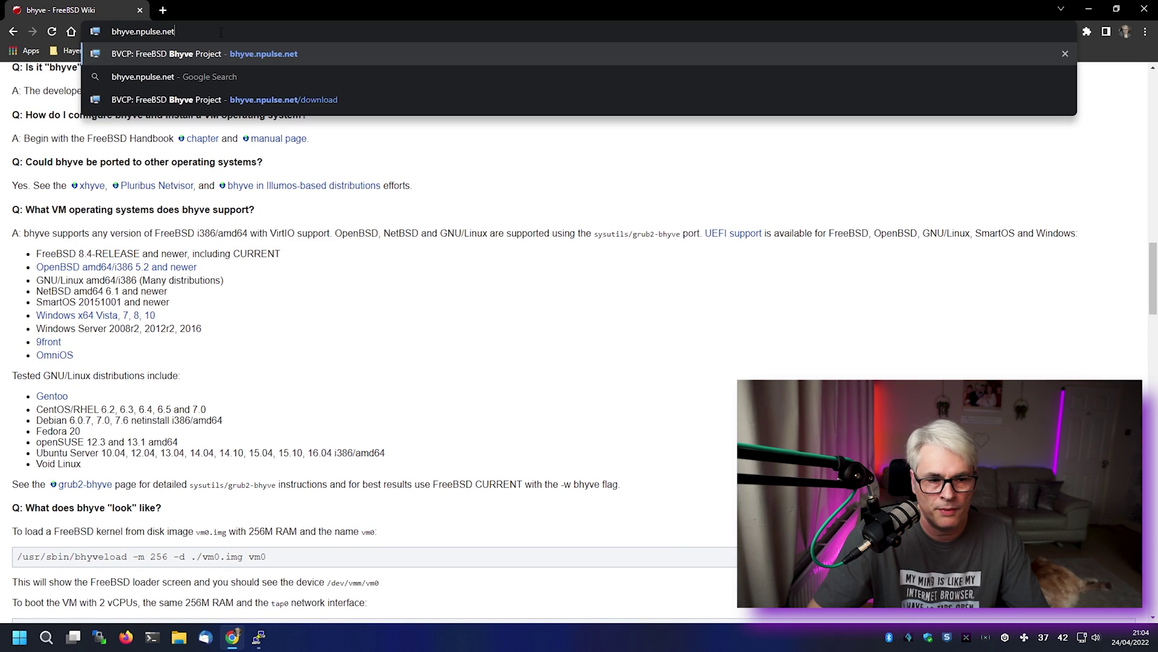
key("Return")
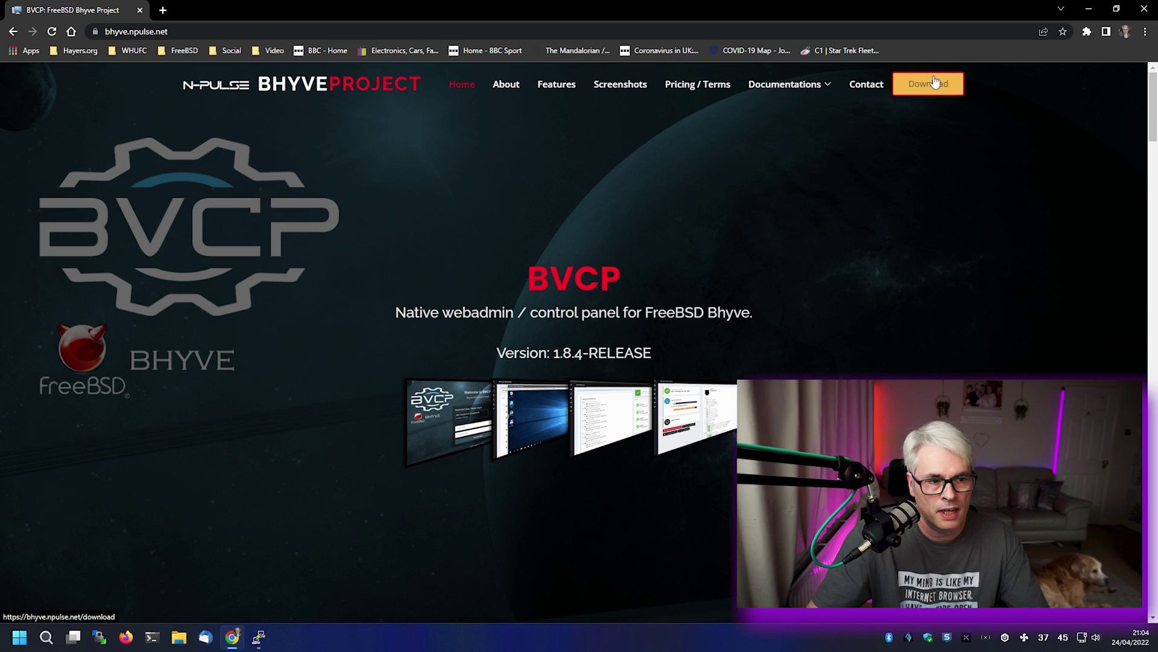
left_click(929, 93)
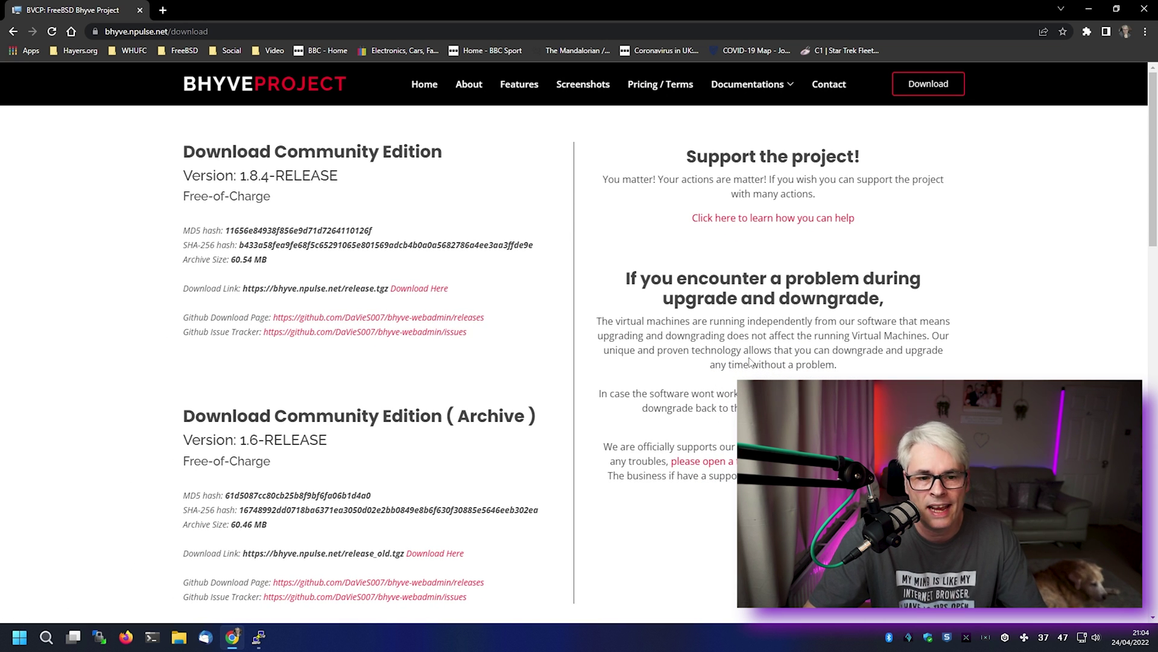
right_click(420, 294)
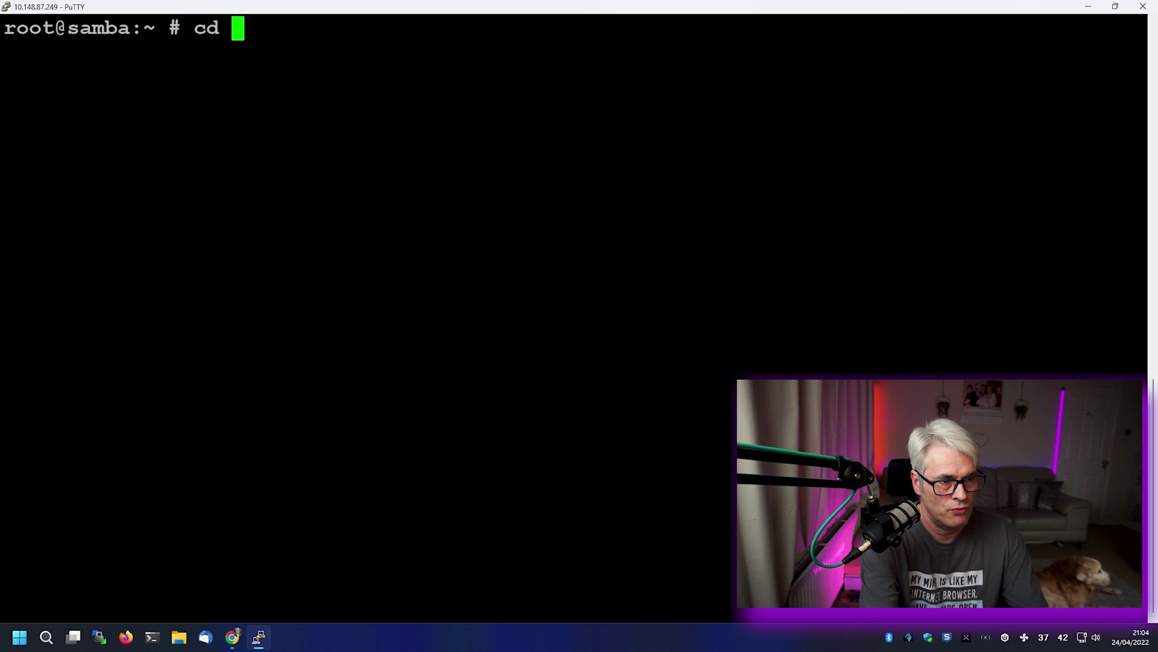
type("bhyve-web/")
key("Return")
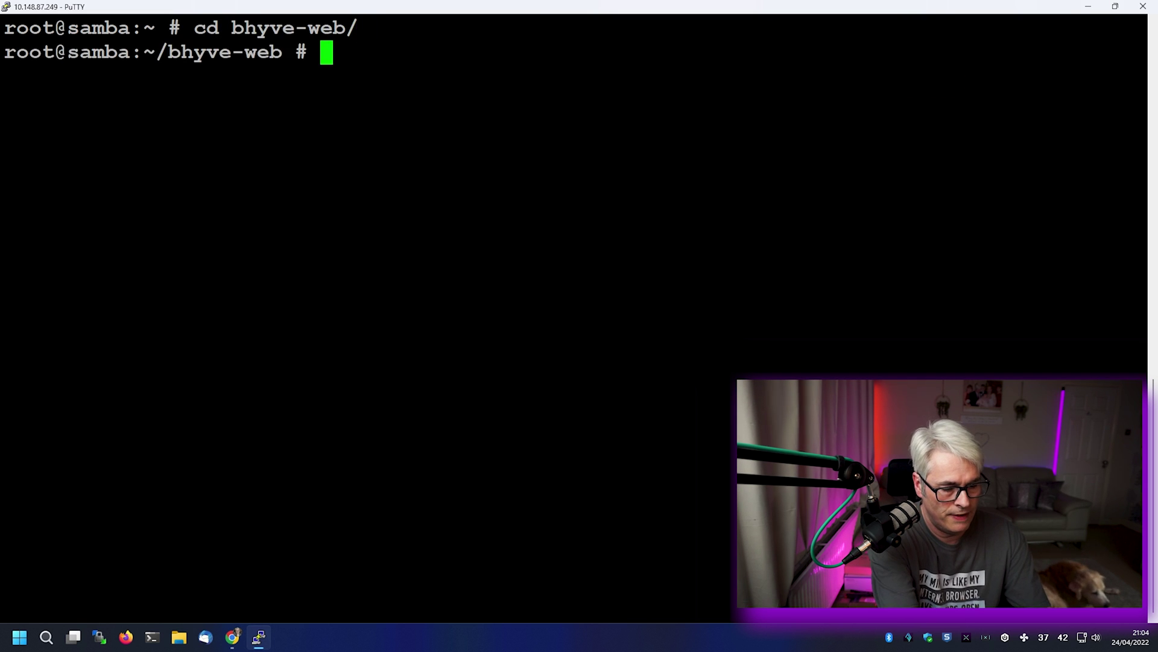
type("fetch https://bhyve.npulse.net/release.tgz")
key("Return")
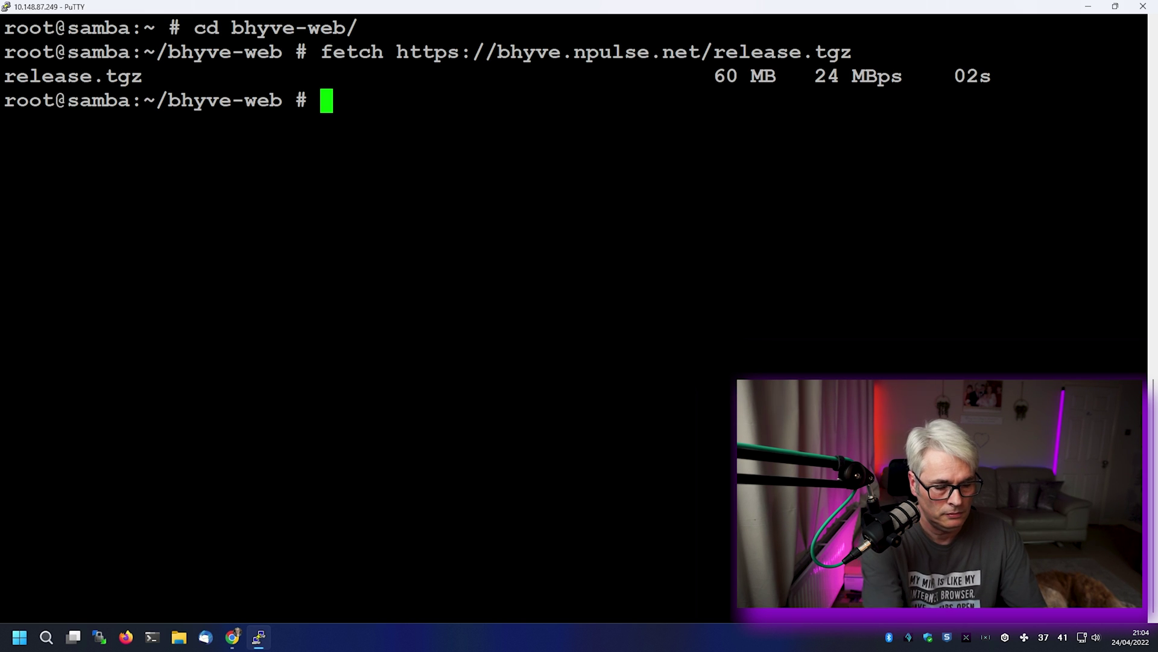
- Extract release.tgz with tar -zxvf and list the bhyve-webadmin-1.8.4 folder's contents
type("tar ")
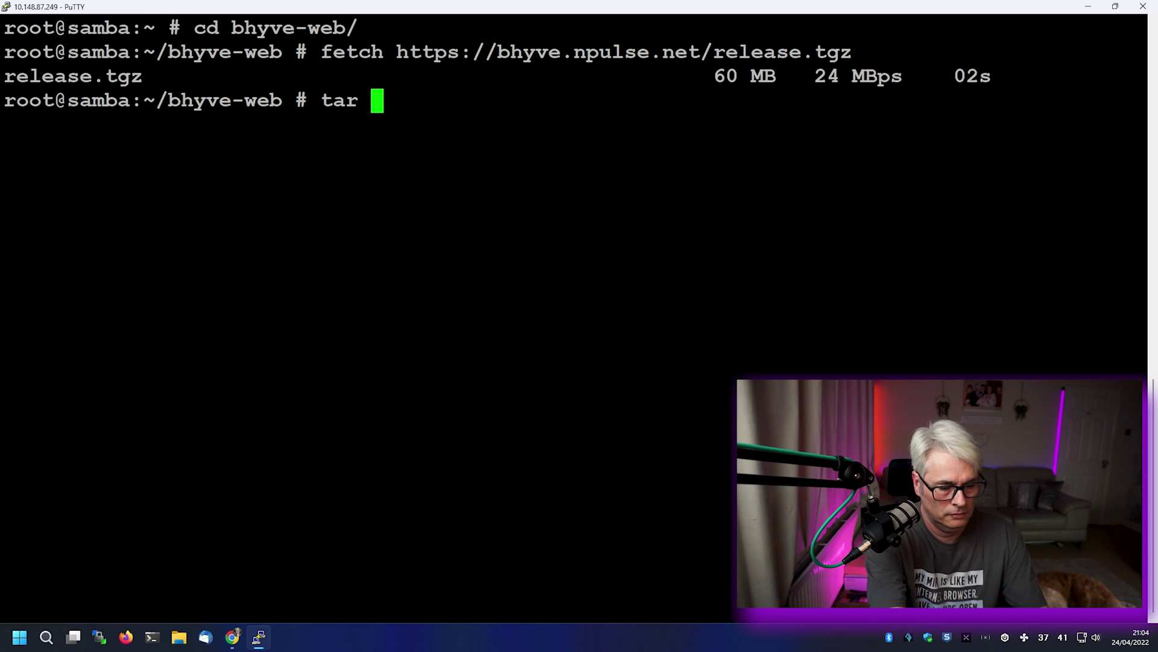
type("-")
type("zxvf release.tgz")
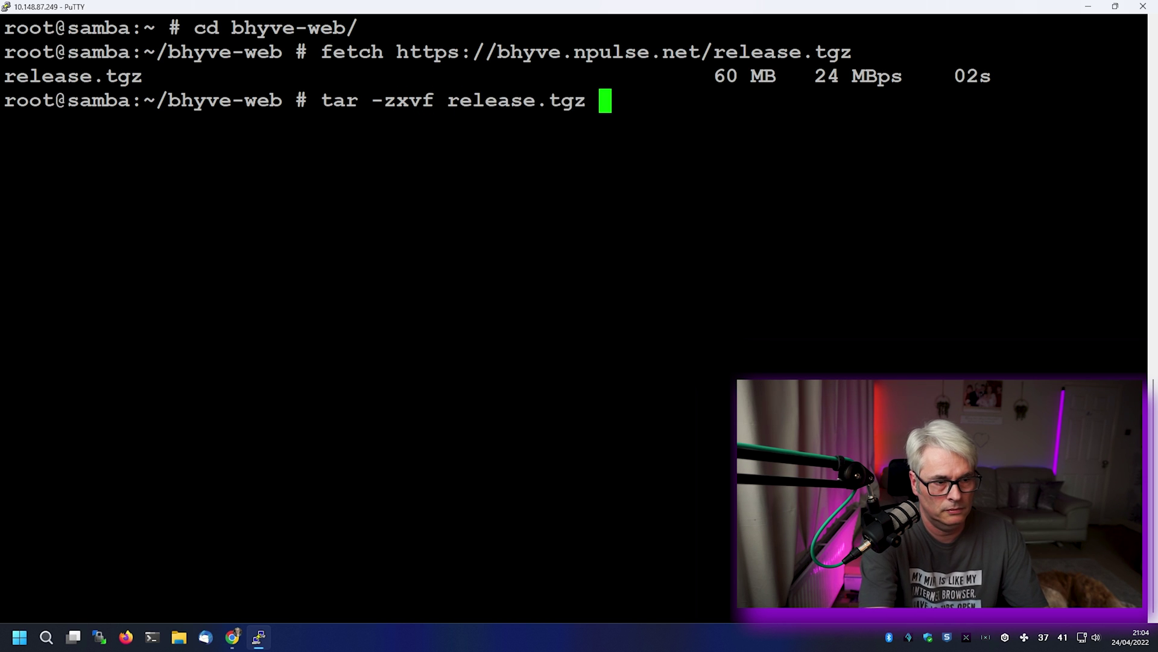
key("Return")
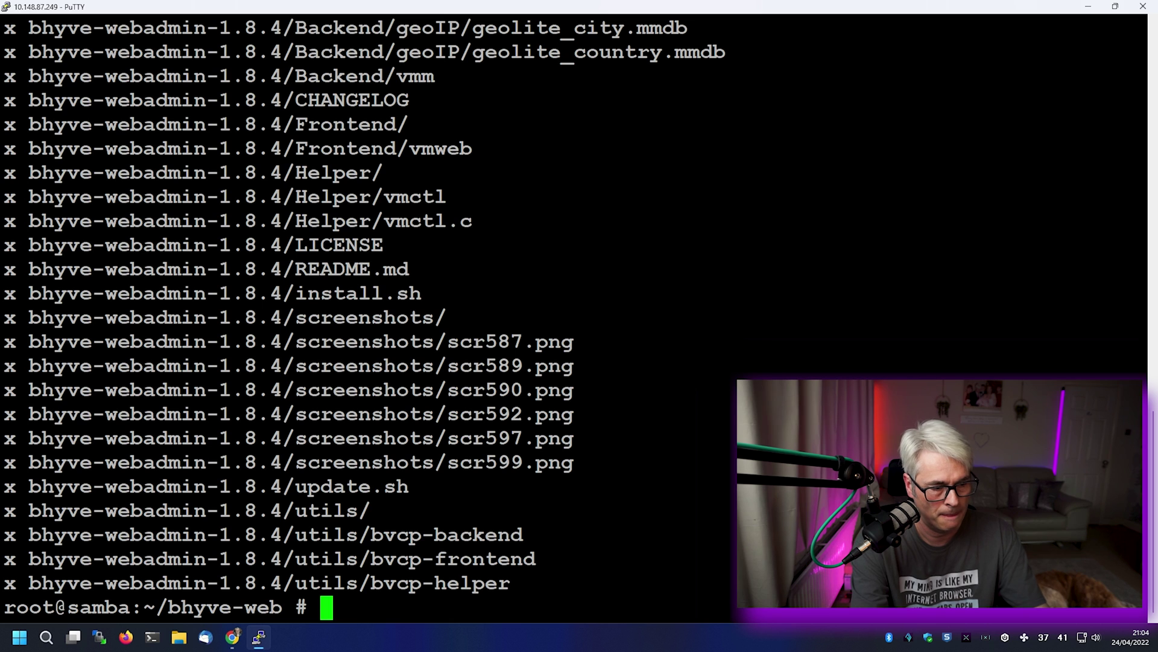
type("cd bhyve-webadmin-1.8.4/")
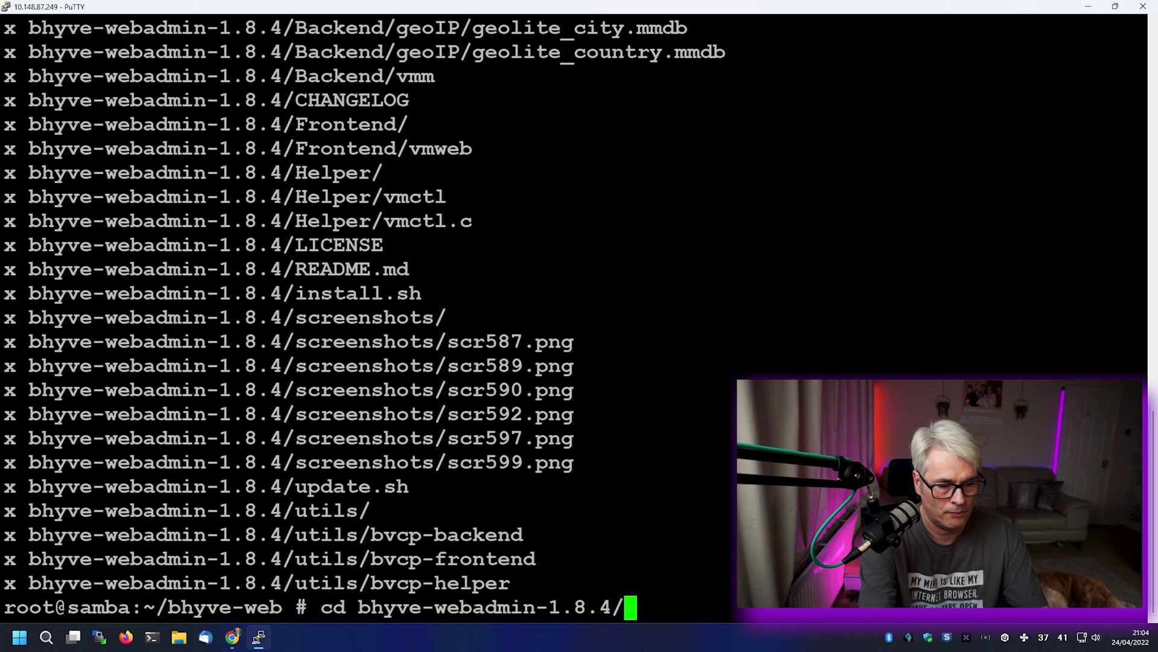
key("Return")
type("ls")
key("Return")
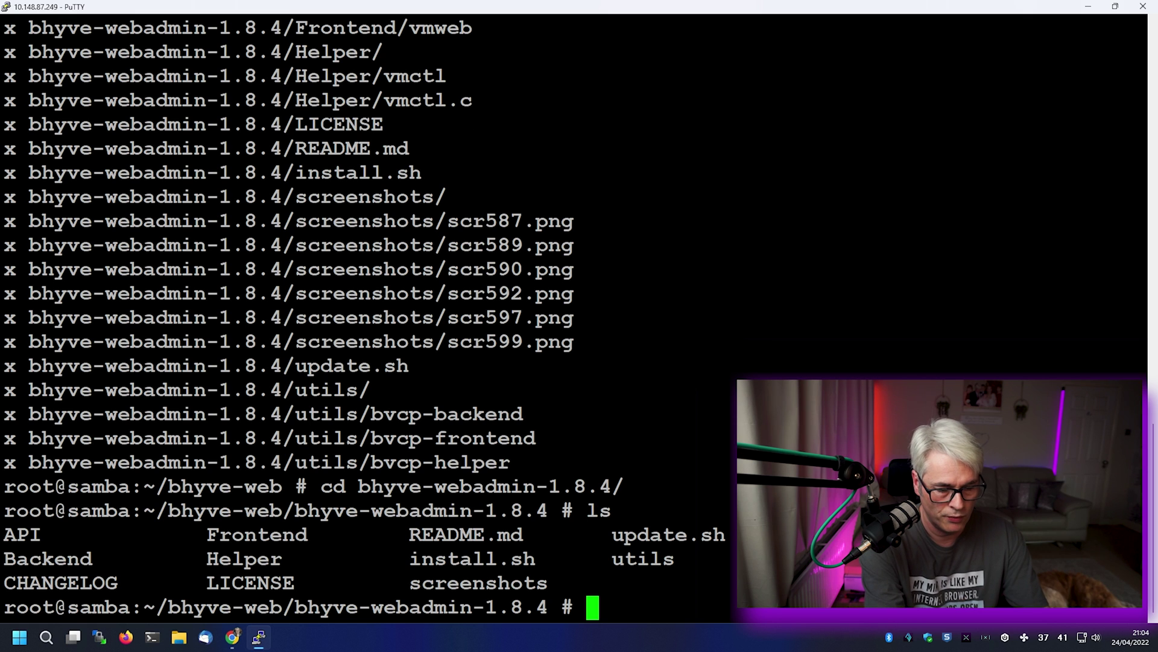
- Open README.md with pico -w and read the introduction and minimum requirements
type("pico -w RE")
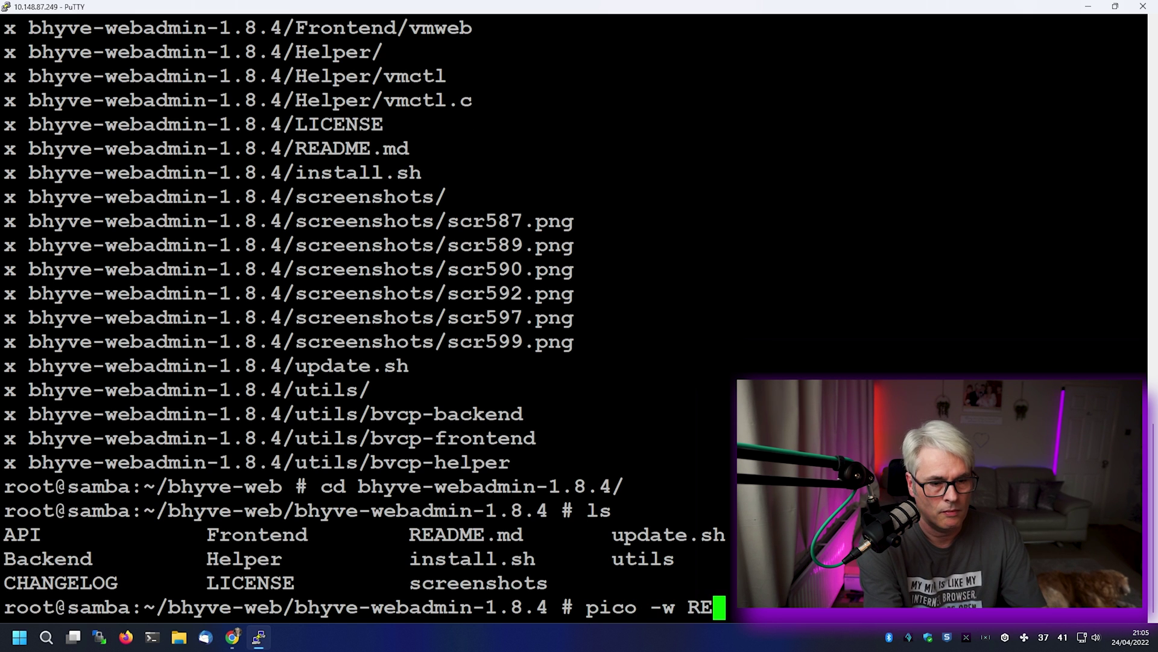
key("Tab")
key("Return")
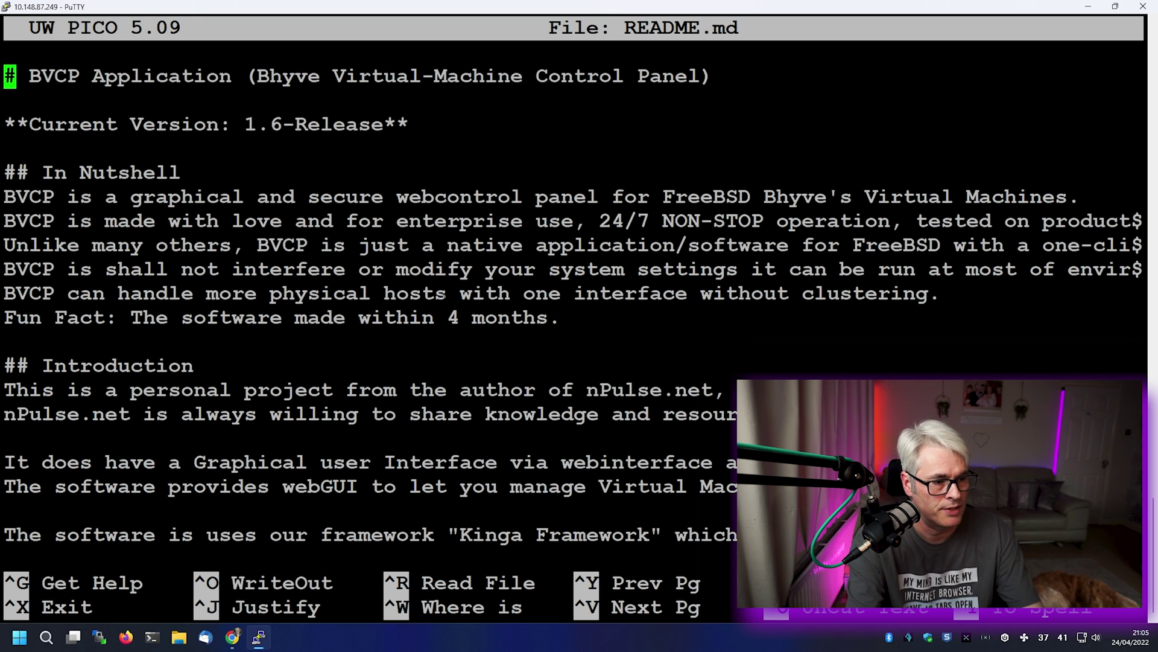
key("Down")
key("Down")
key("Down")
key("Down")
key("Down")
key("Down")
key("Down")
key("Down")
key("Down")
key("Down")
key("Down")
key("Down")
key("Down")
key("Down")
key("Down")
key("Down")
key("Down")
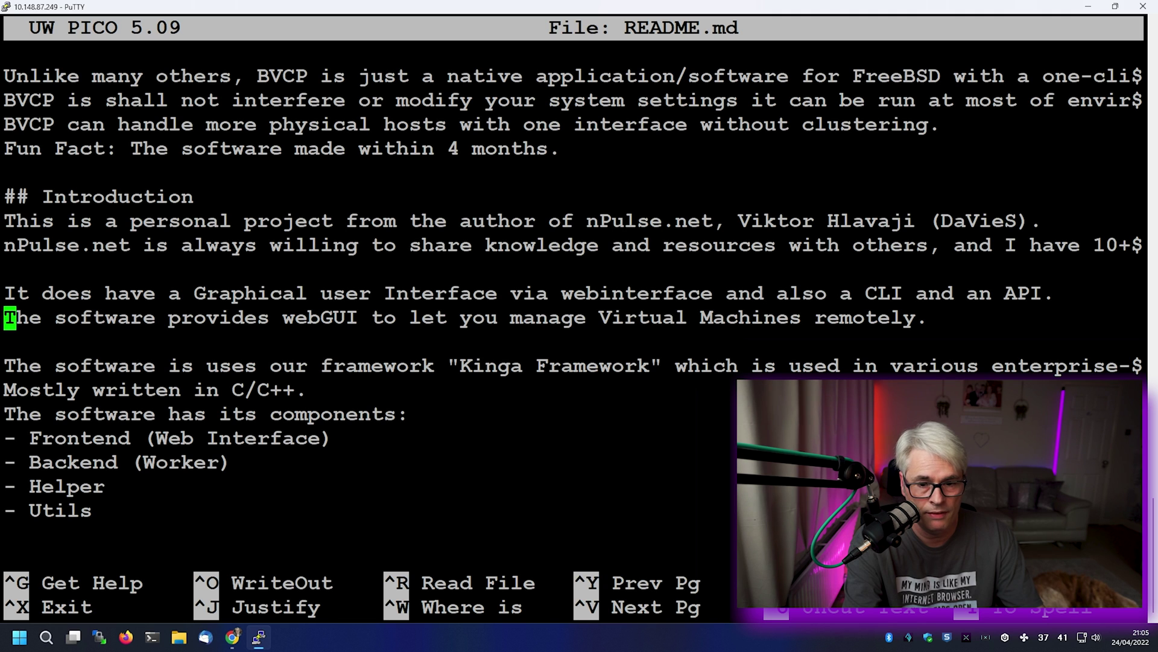
key("Down")
key("Down")
key("Down")
key("Down")
key("Down")
key("Down")
key("Down")
key("Down")
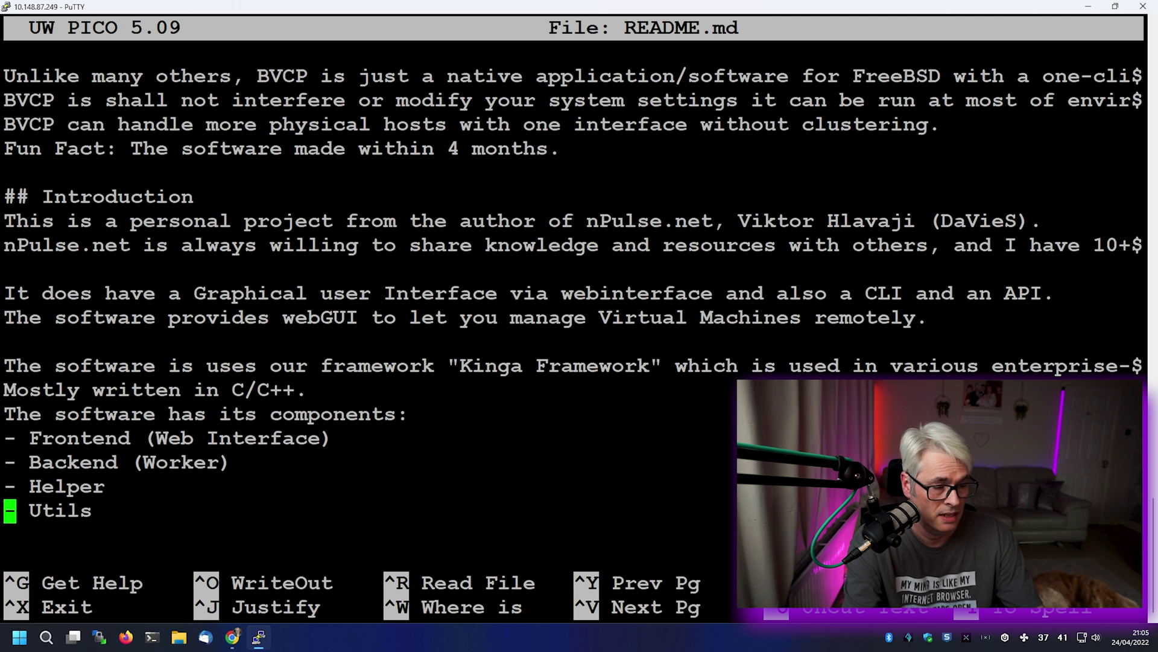
key("Down")
key("Down")
key("Down")
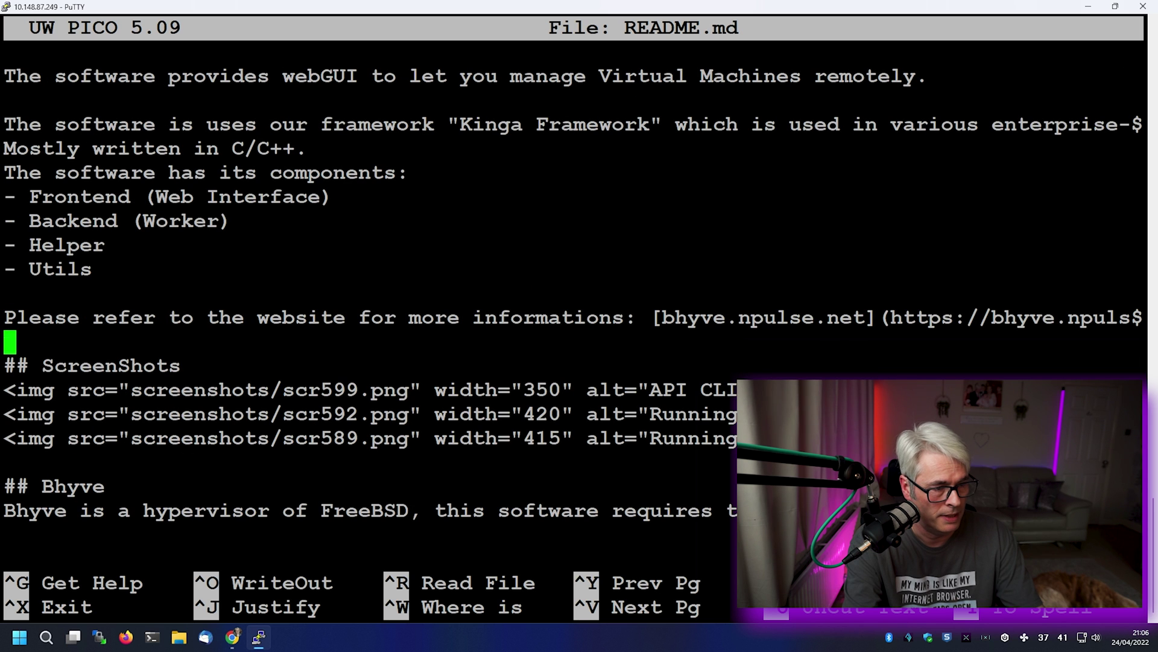
key("Down")
key("Down")
key("Down")
key("Down")
key("Down")
key("Down")
key("Down")
key("Down")
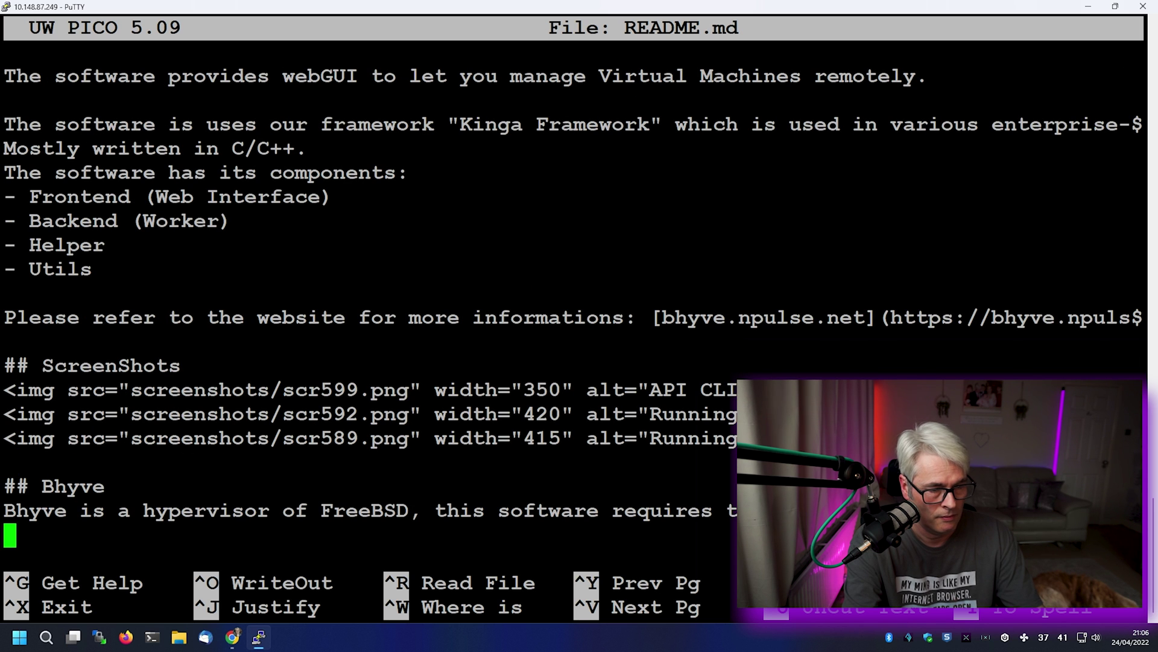
key("Down")
key("Down")
key("Down")
key("Down")
key("Down")
key("Down")
key("Down")
key("Down")
key("Down")
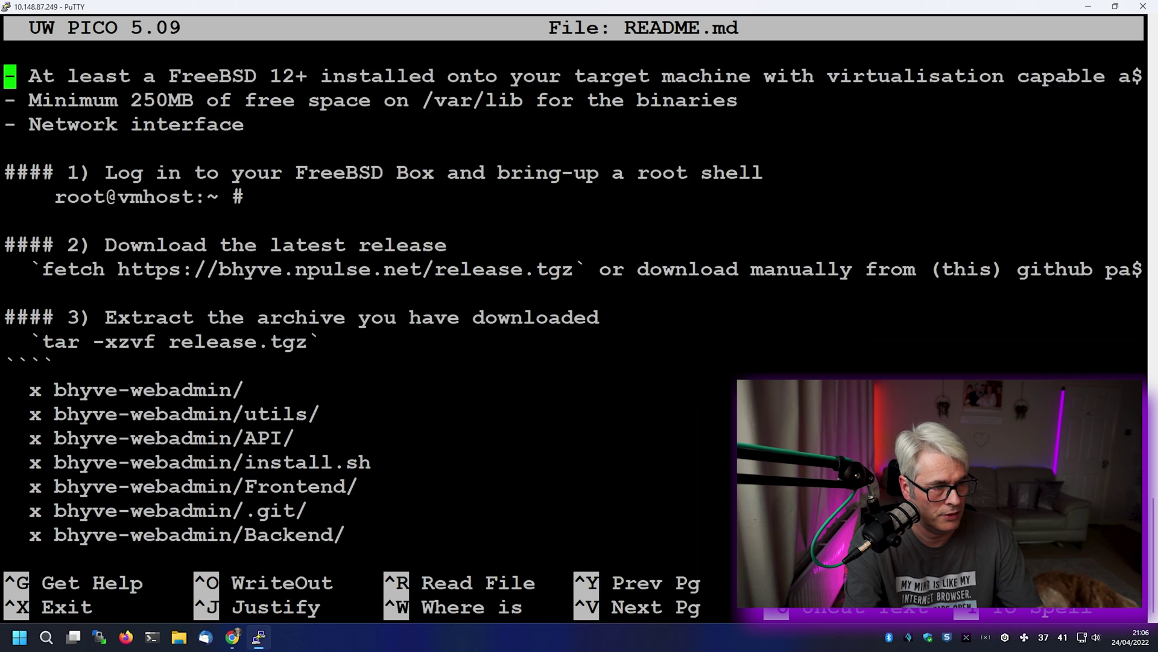
key("Up")
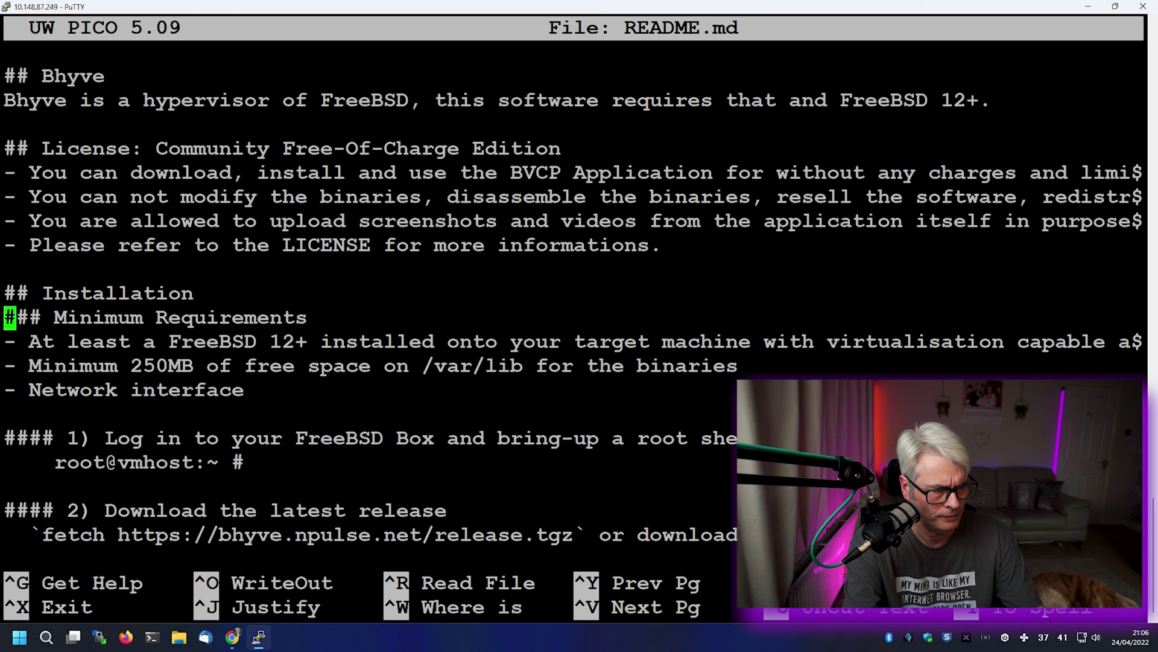
key("Down")
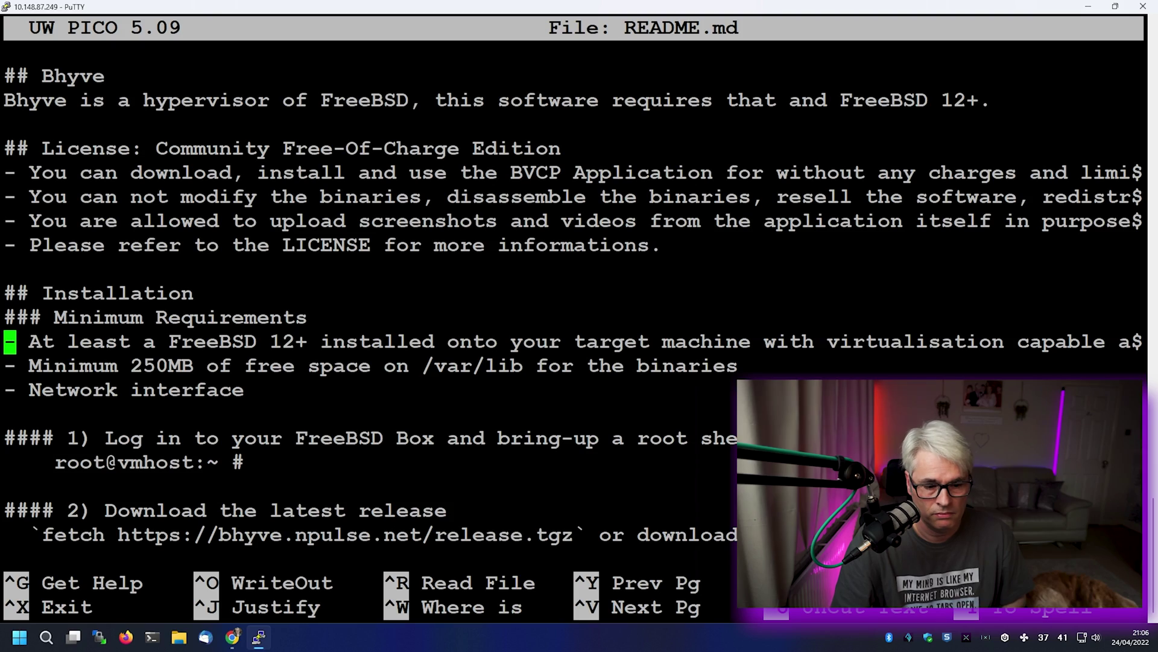
- Move down to installation step 4 and copy the ./install.sh command
key("Down")
key("Down")
key("Down")
key("Down")
key("Down")
key("Down")
key("Down")
key("Down")
key("Down")
key("Down")
key("Down")
key("Down")
key("Down")
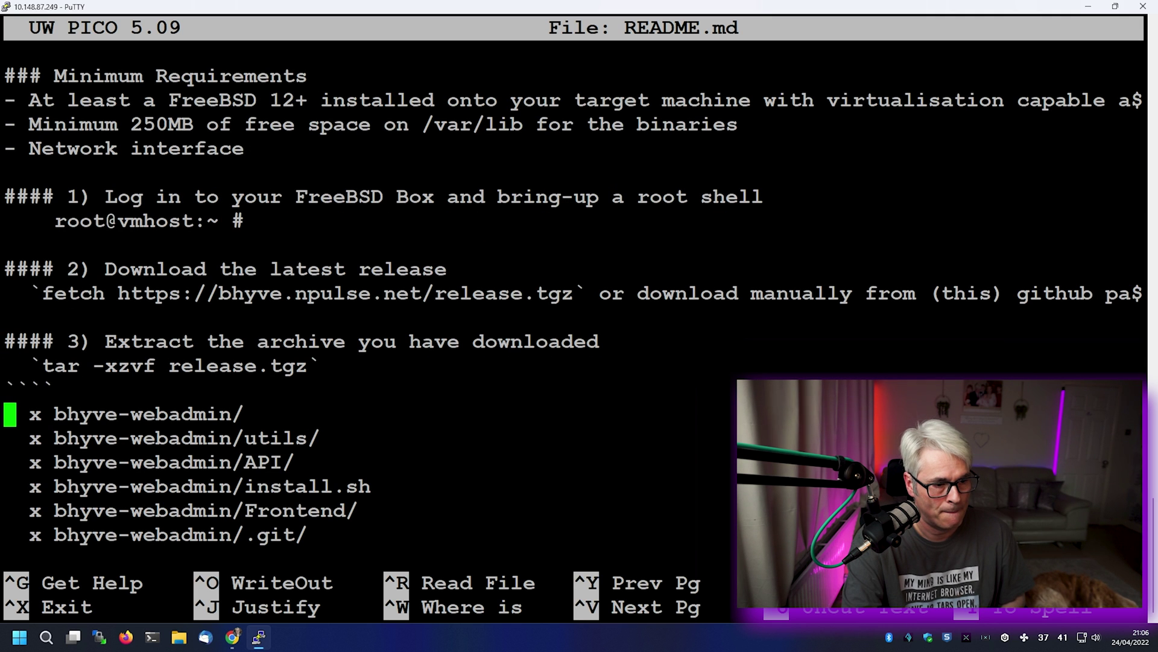
key("Down")
key("Down")
key("Down")
key("Down")
key("Down")
key("Down")
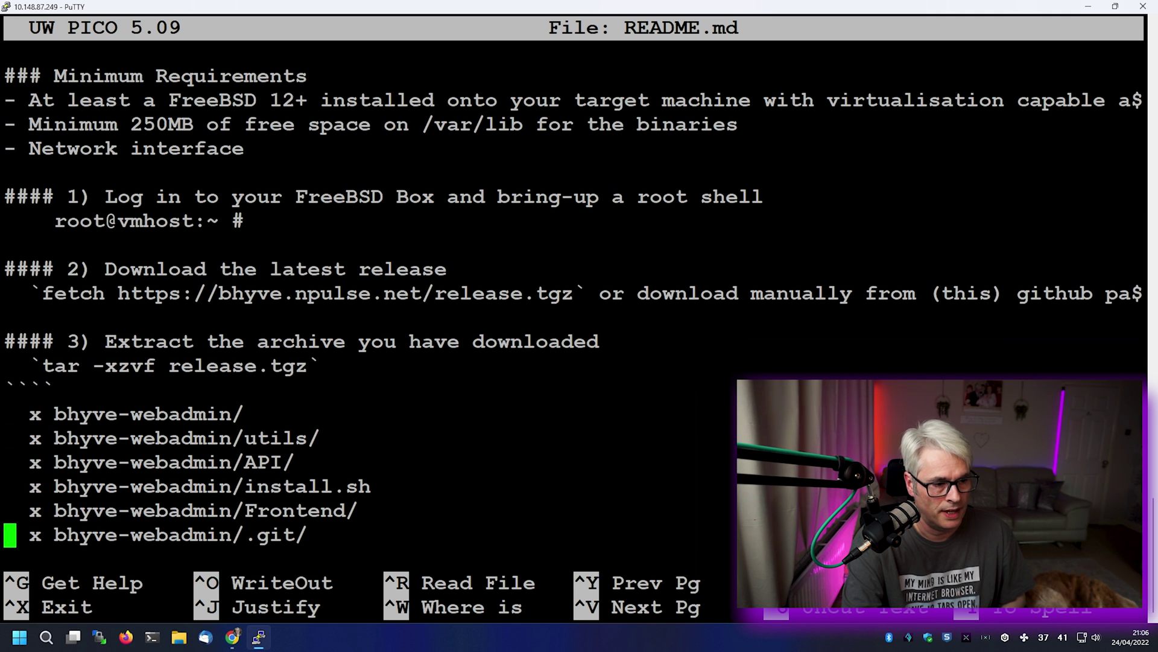
key("Down")
key("Down")
key("Down")
key("Down")
key("Down")
key("Down")
key("Down")
key("Down")
key("Down")
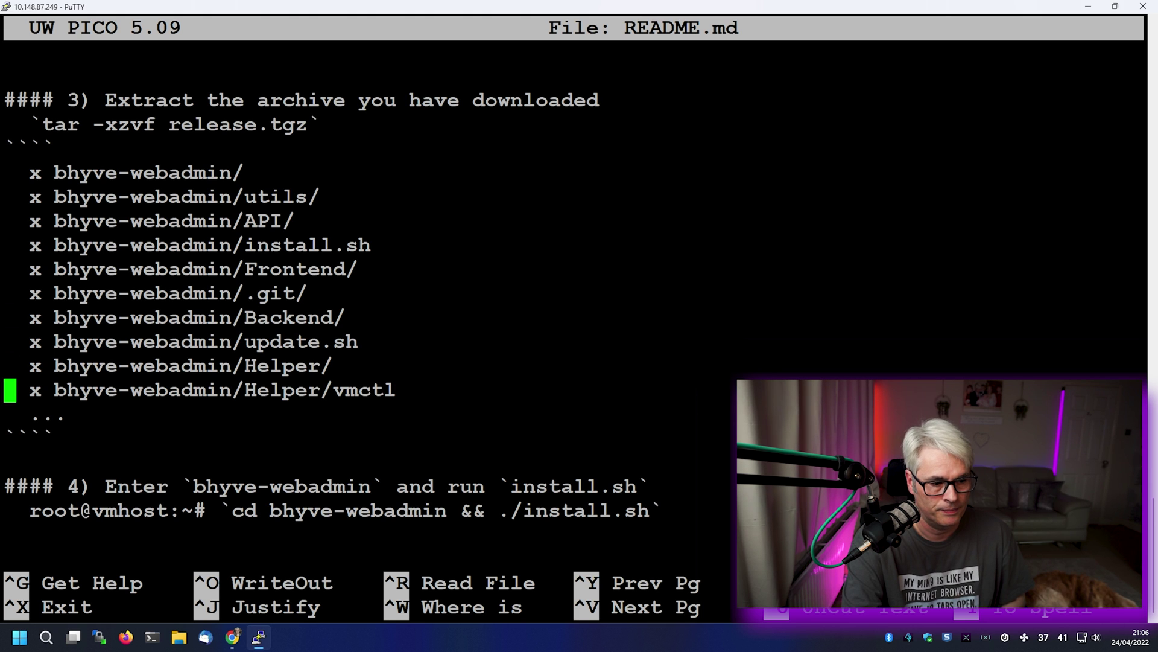
key("Down")
key("Down")
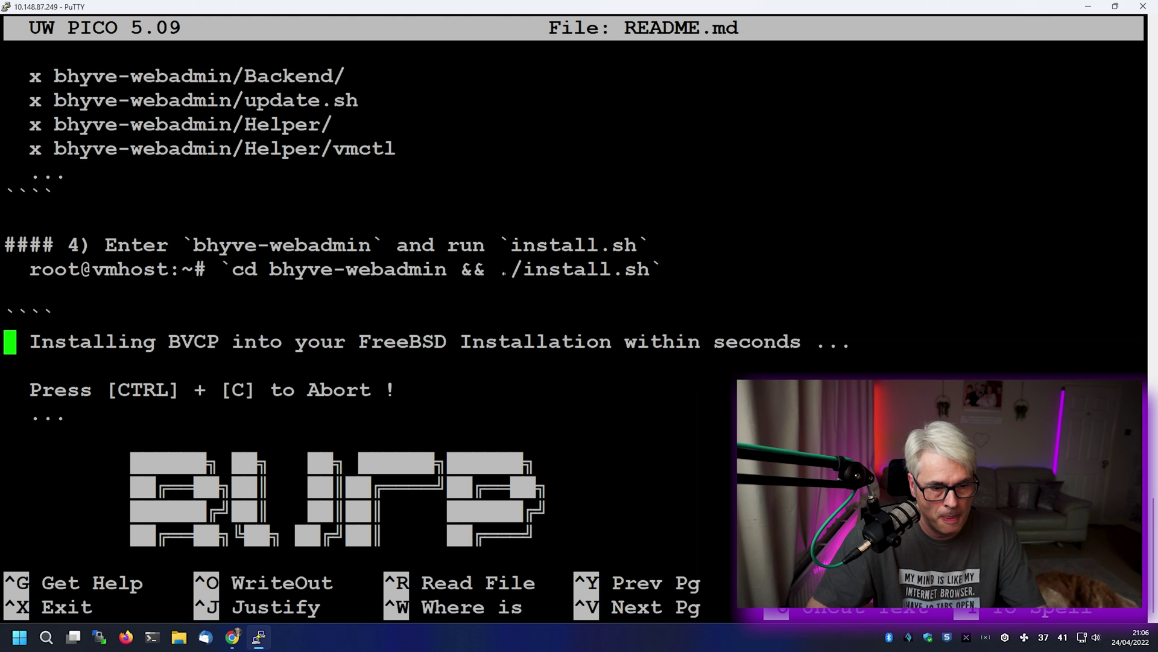
left_click_drag(498, 270, 648, 274)
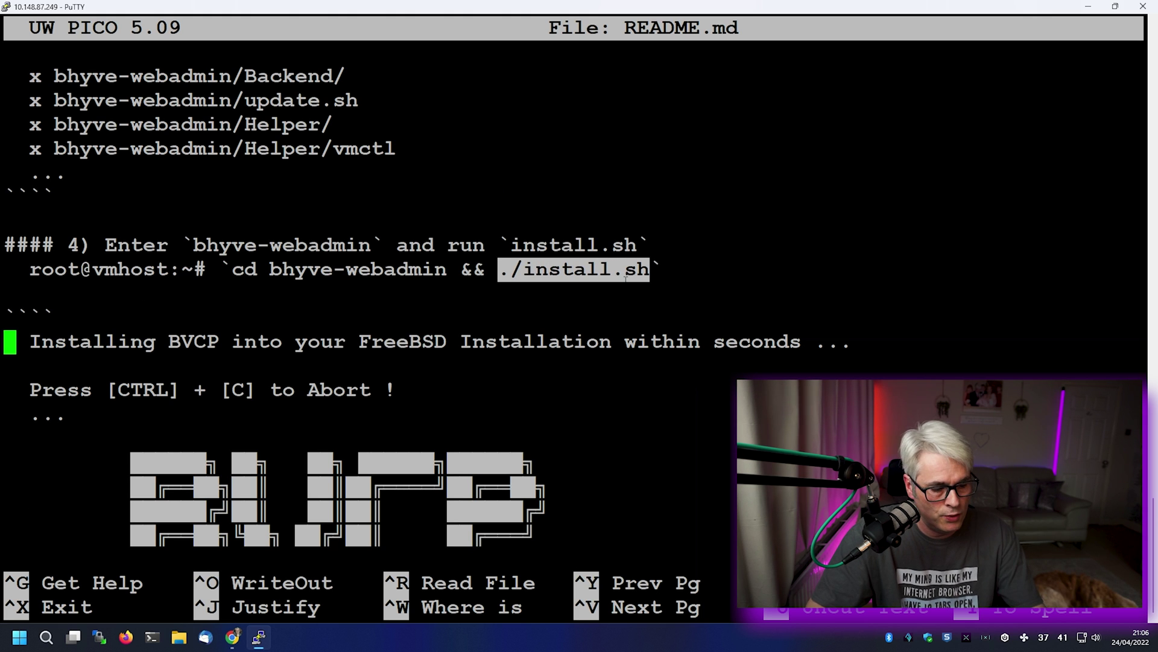
- Exit Pico, paste and run ./install.sh, then copy the generated admin password
key("ctrl+x")
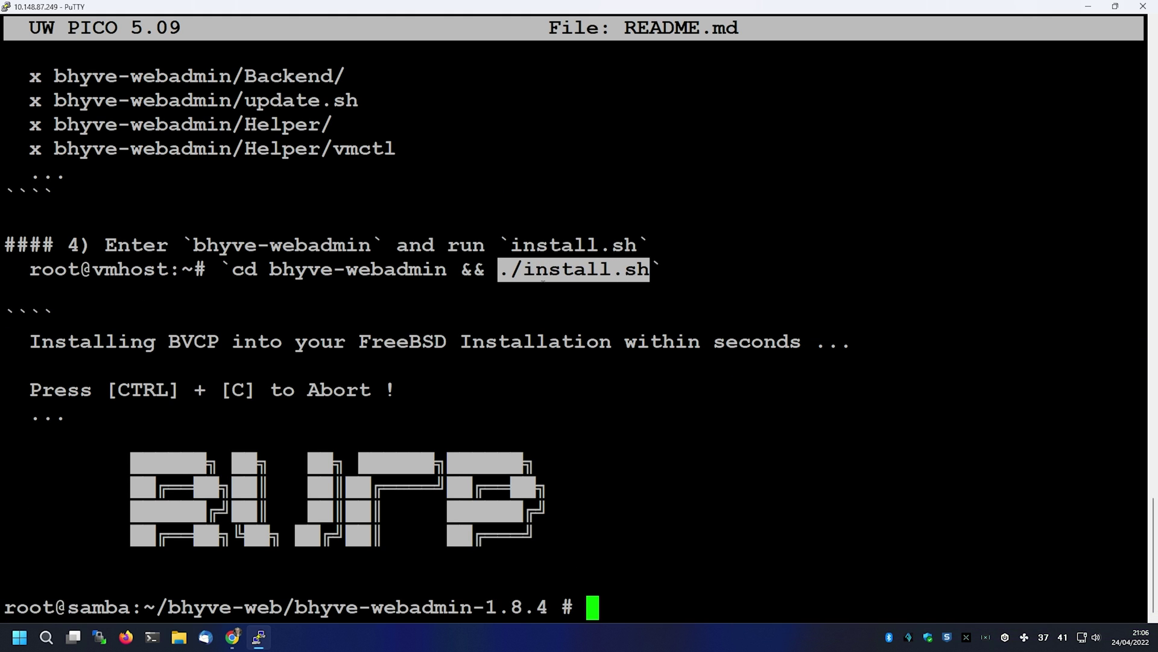
right_click(543, 279)
key("Return")
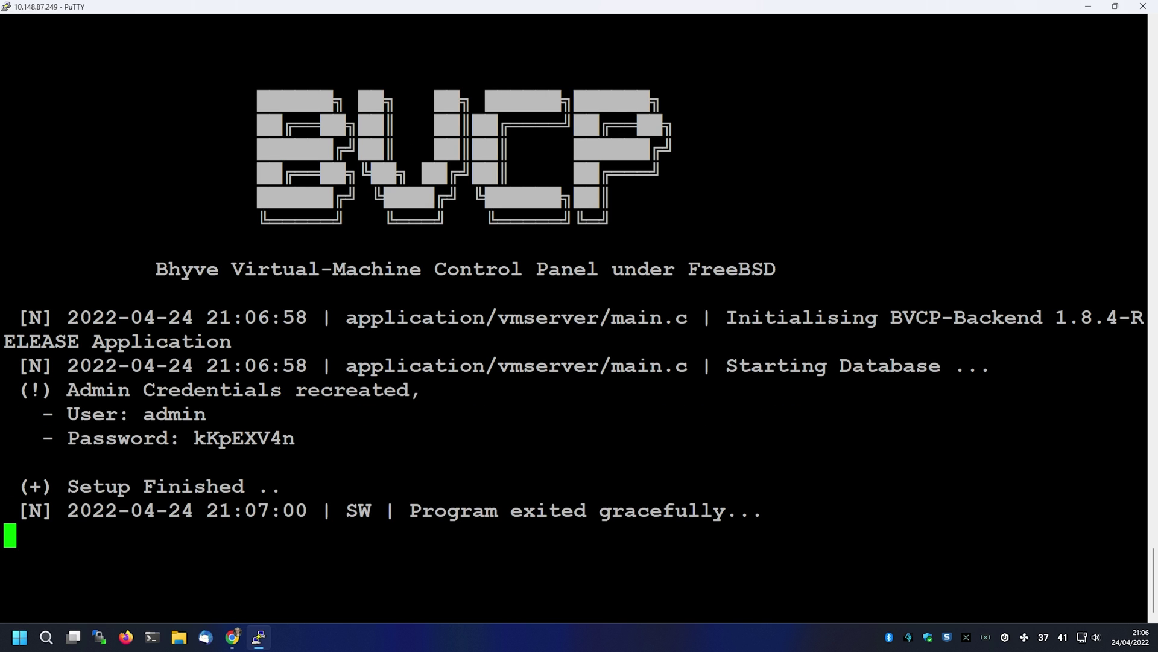
left_click_drag(194, 439, 292, 440)
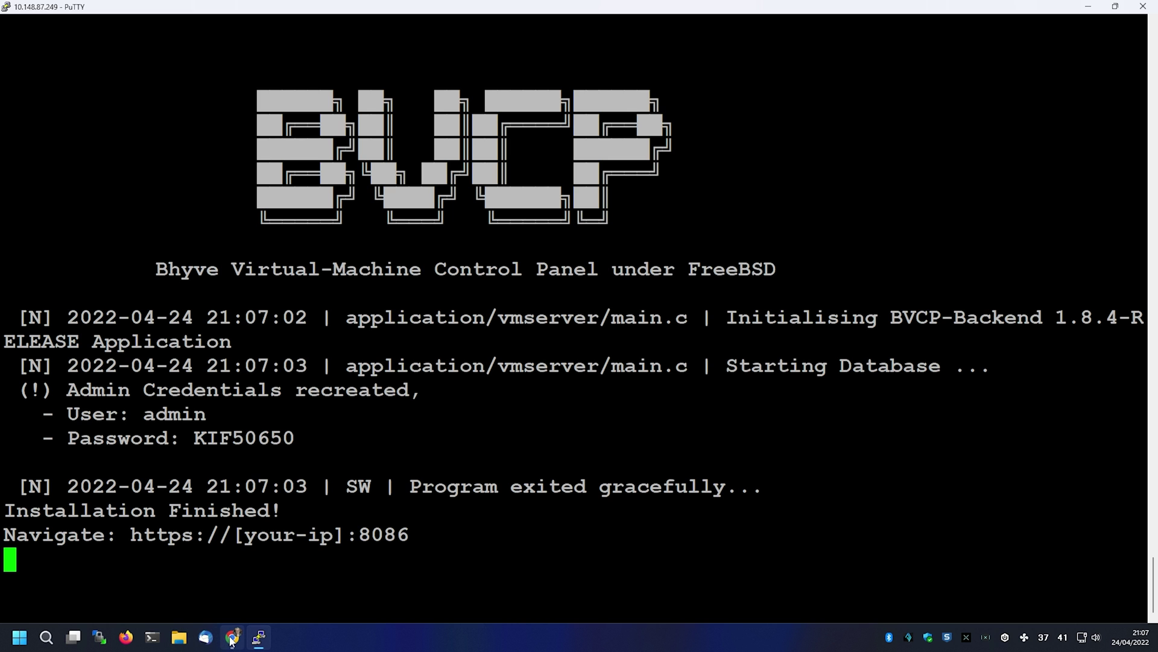
mouse_move(232, 641)
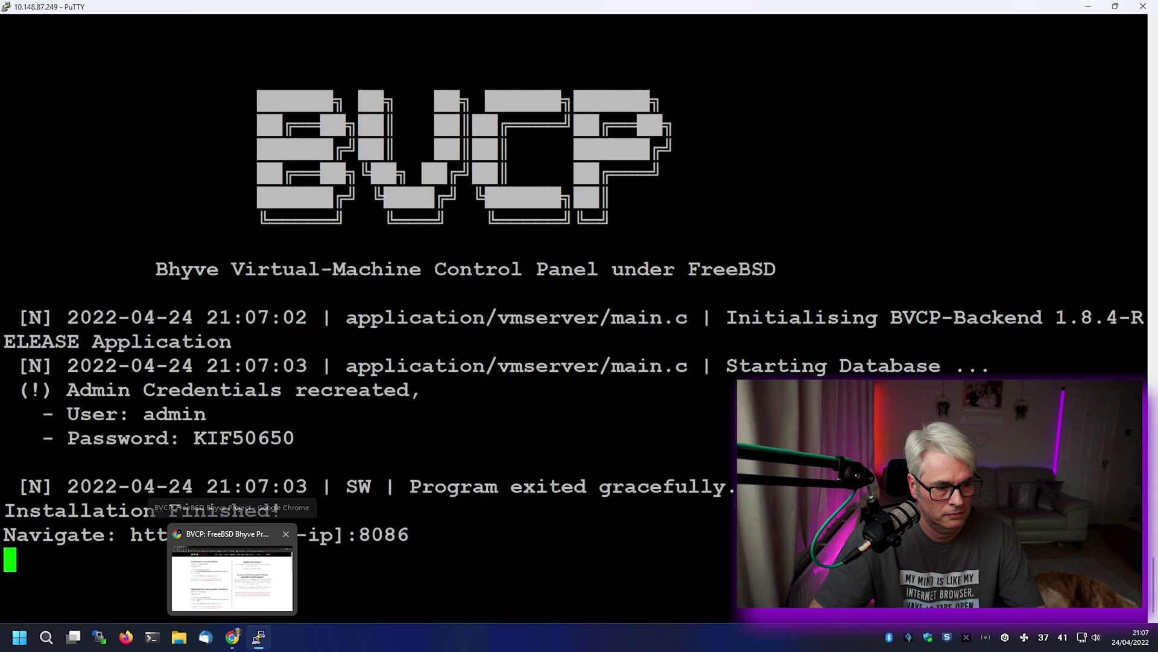
left_click_drag(194, 437, 288, 437)
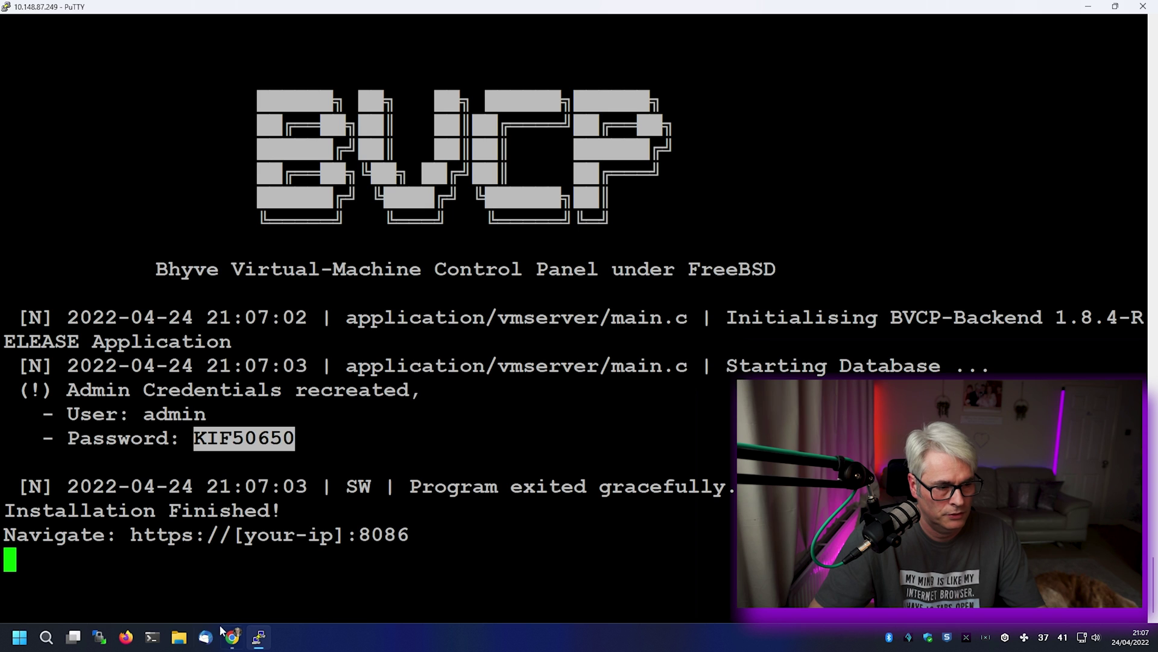
key("alt+Tab")
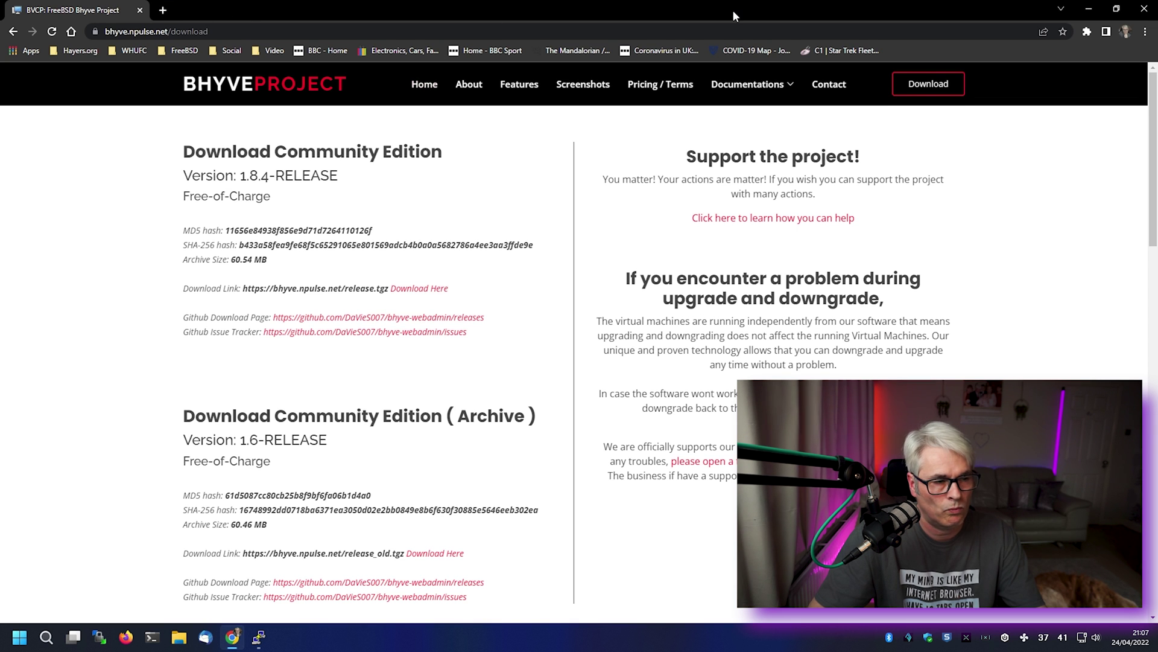
left_click_drag(733, 9, 720, 240)
left_click_drag(304, 236, 331, 41)
left_click(306, 62)
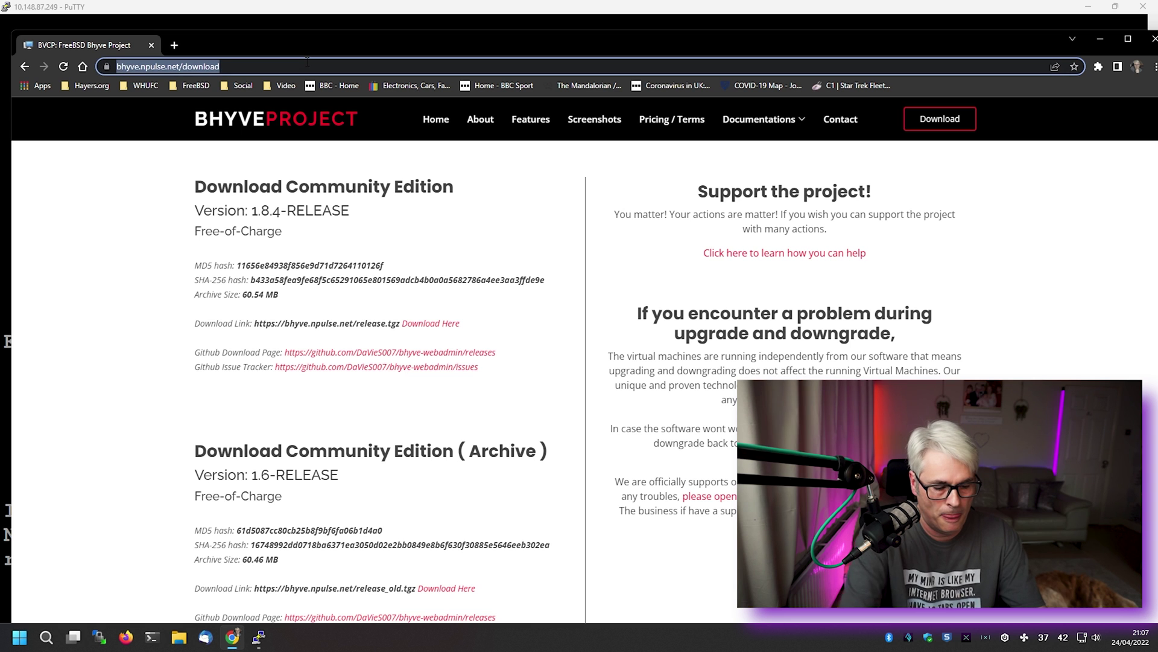
type("https")
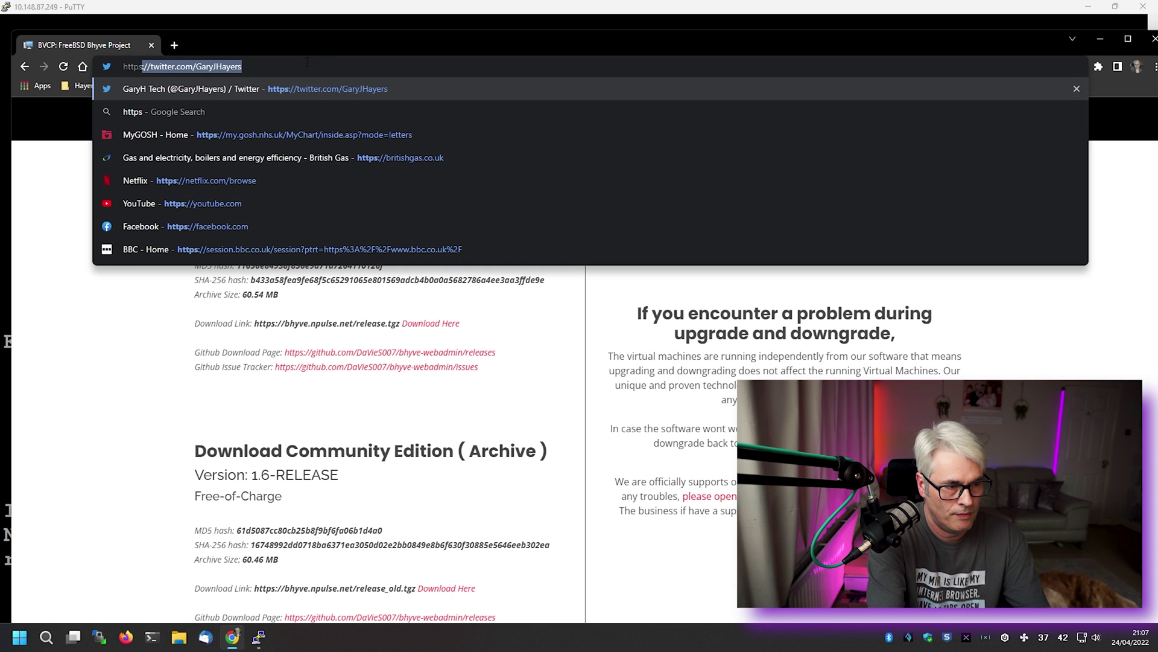
type("://")
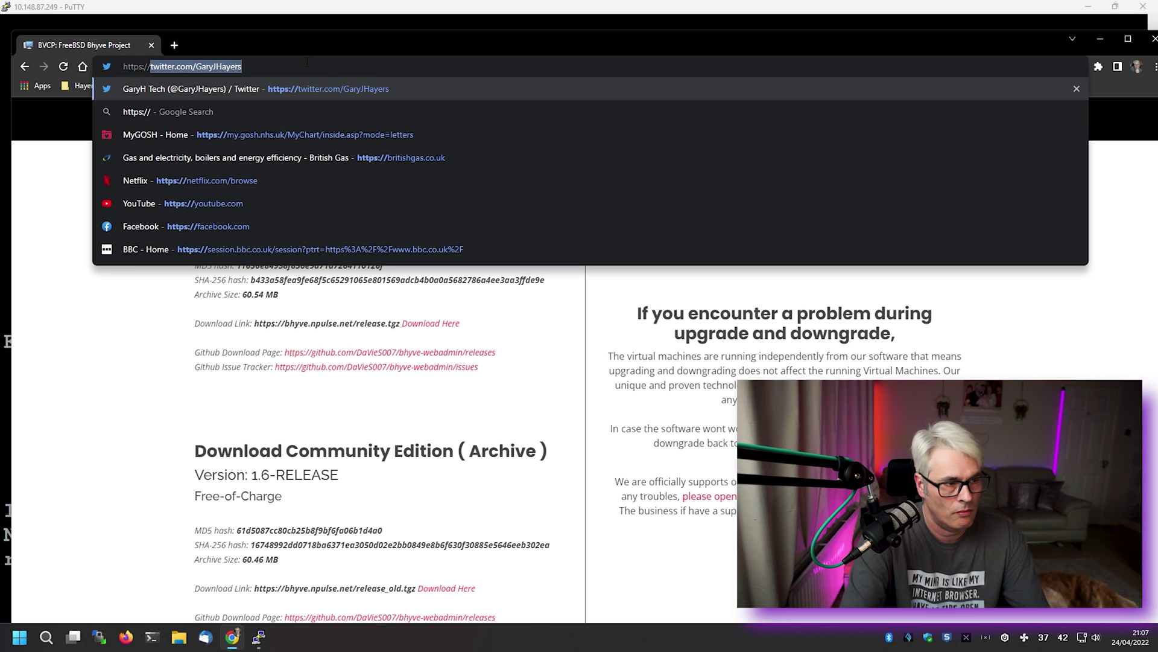
type("10.148")
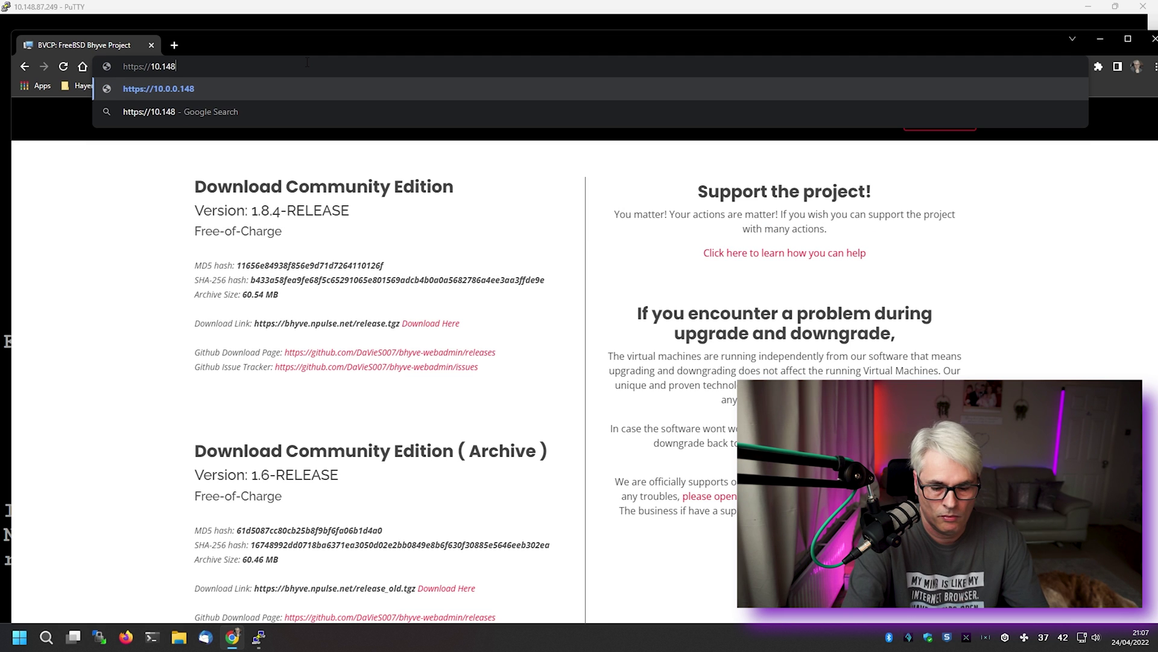
type(".87.")
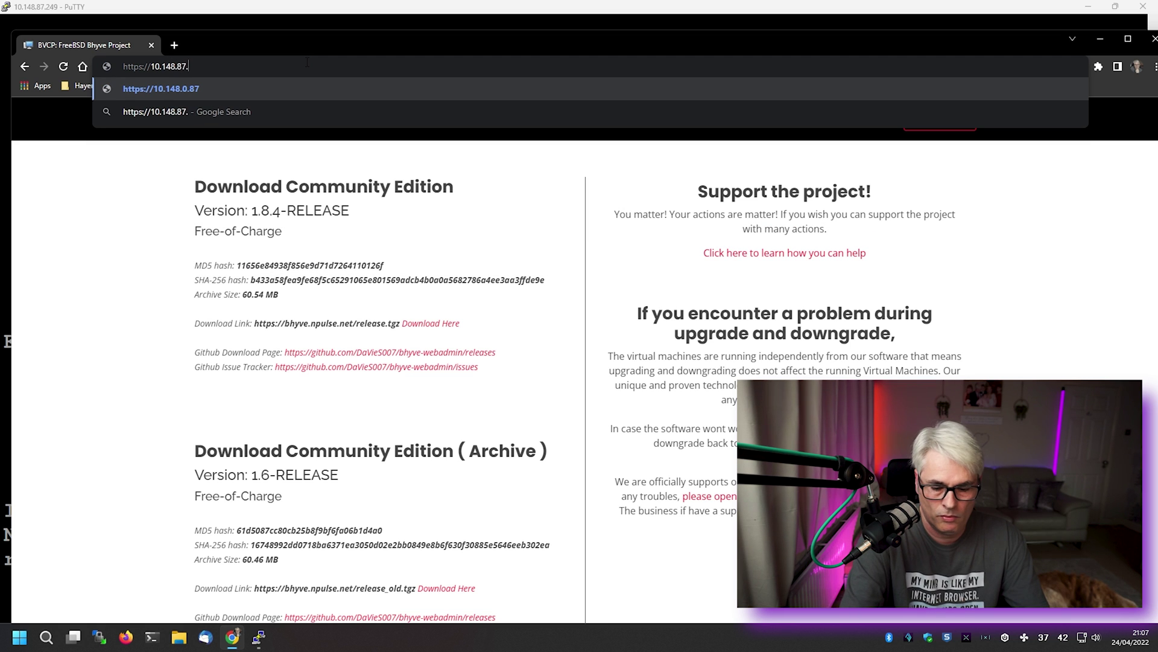
type("249:8086")
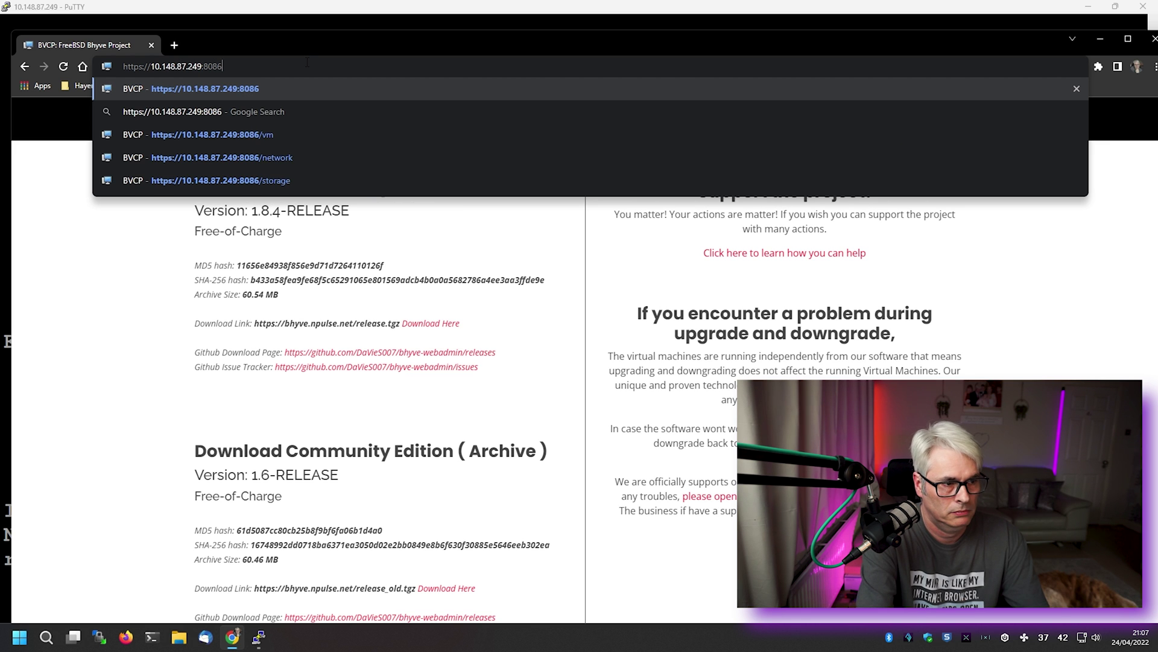
key("Return")
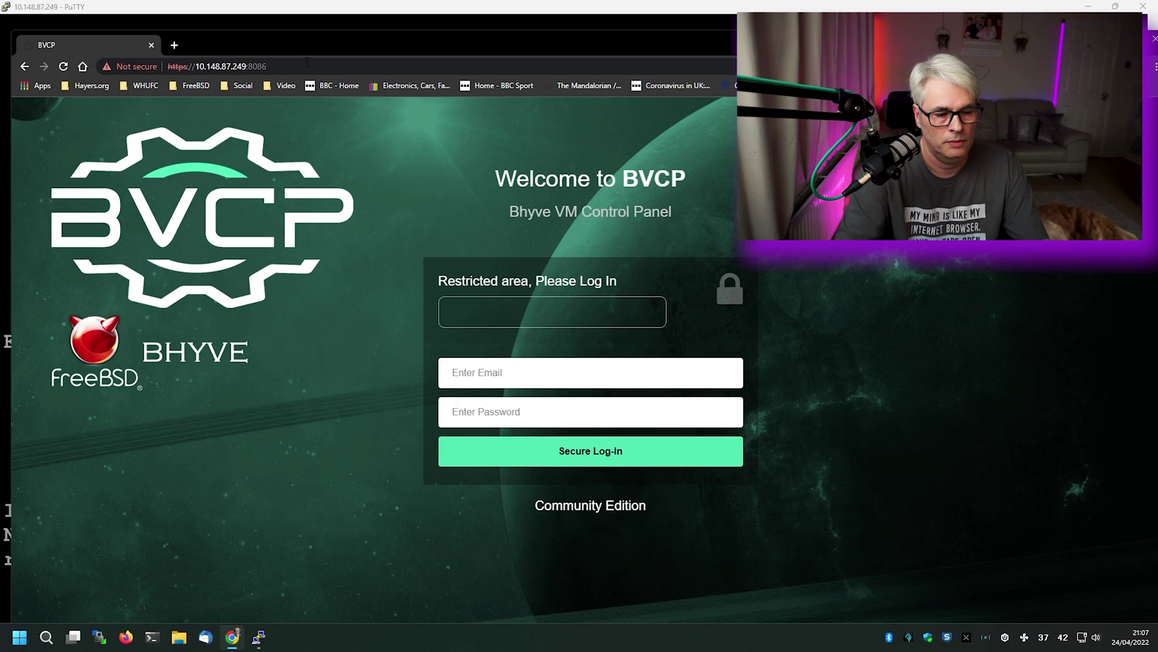
- Sign in to BVCP as admin with the generated password
left_click(497, 366)
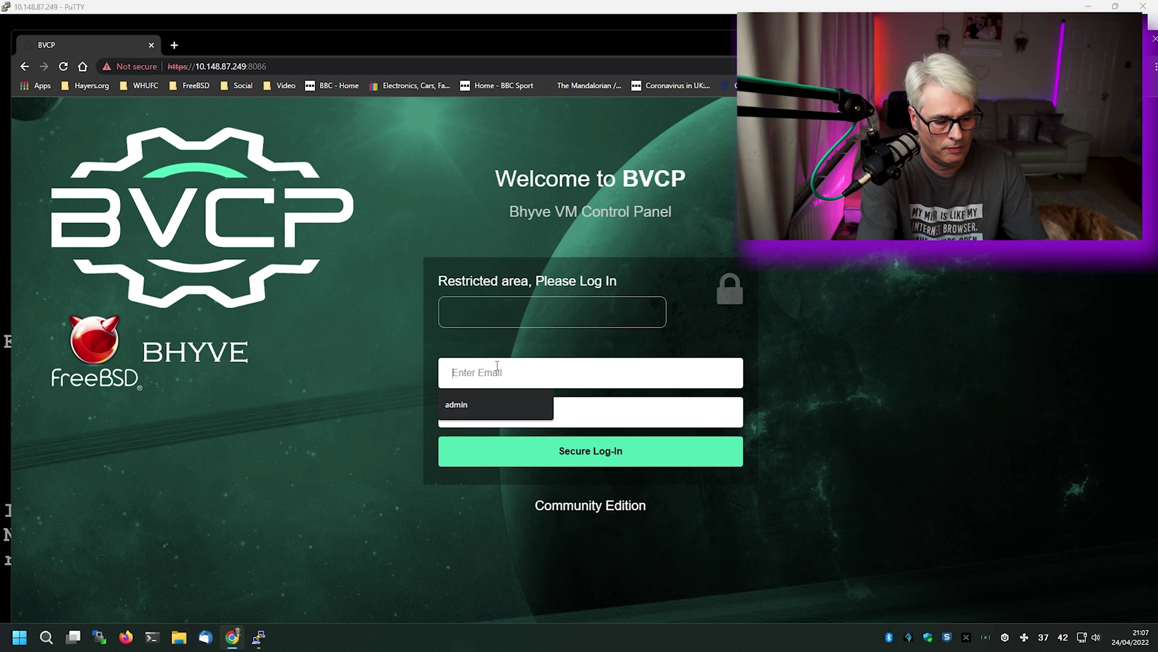
type("a")
key("Down")
key("Return")
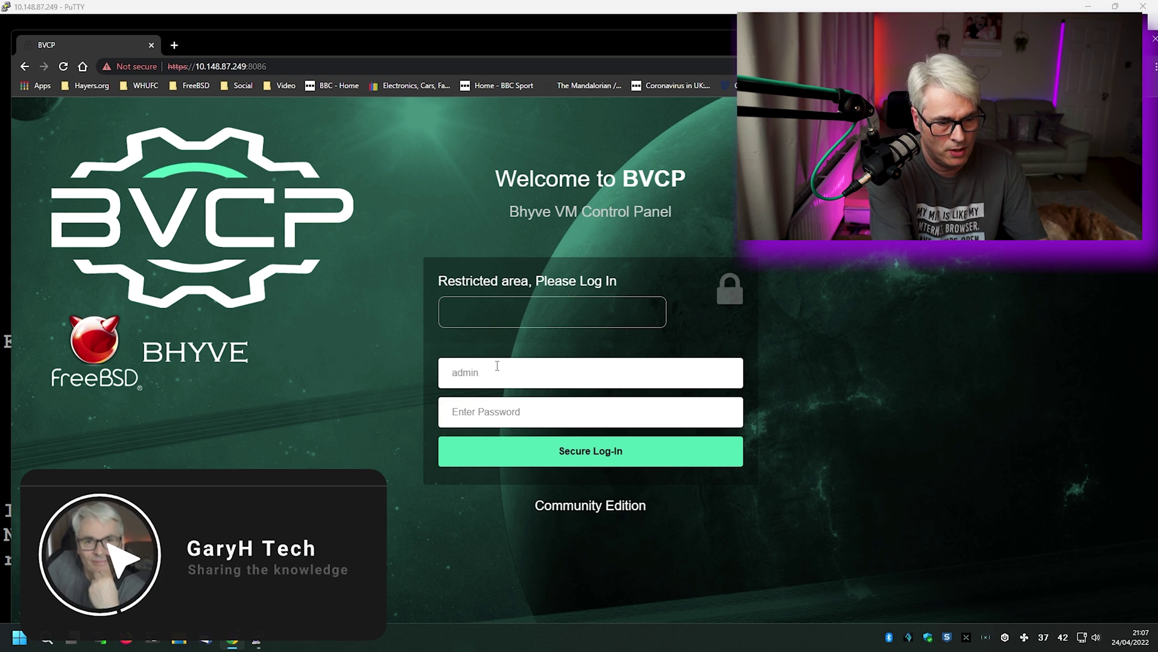
key("Tab")
type("********")
key("Return")
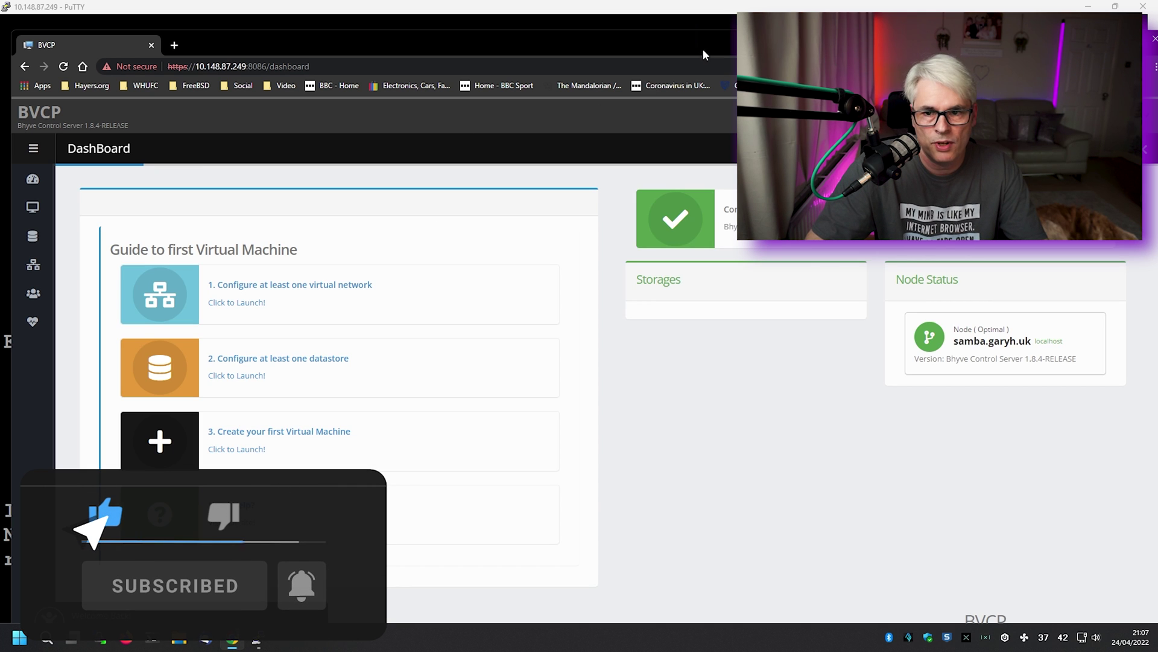
- Maximise Chrome, check the administrator's Authentication Logs, then open Account Settings
double_click(711, 44)
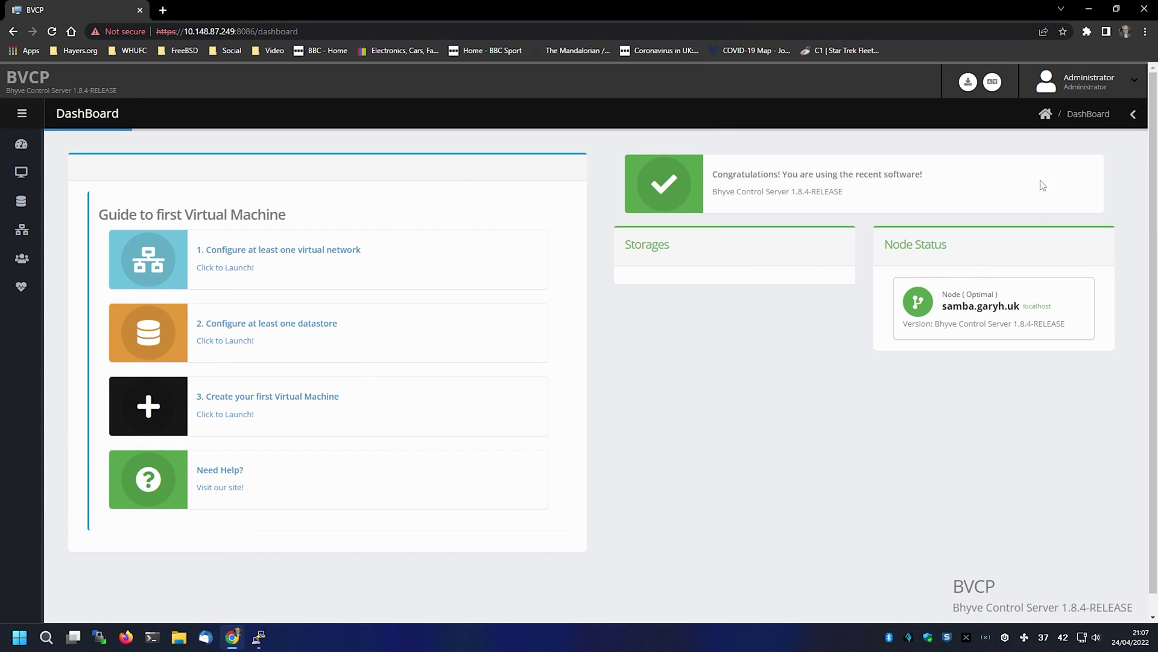
left_click(1101, 84)
left_click(1112, 107)
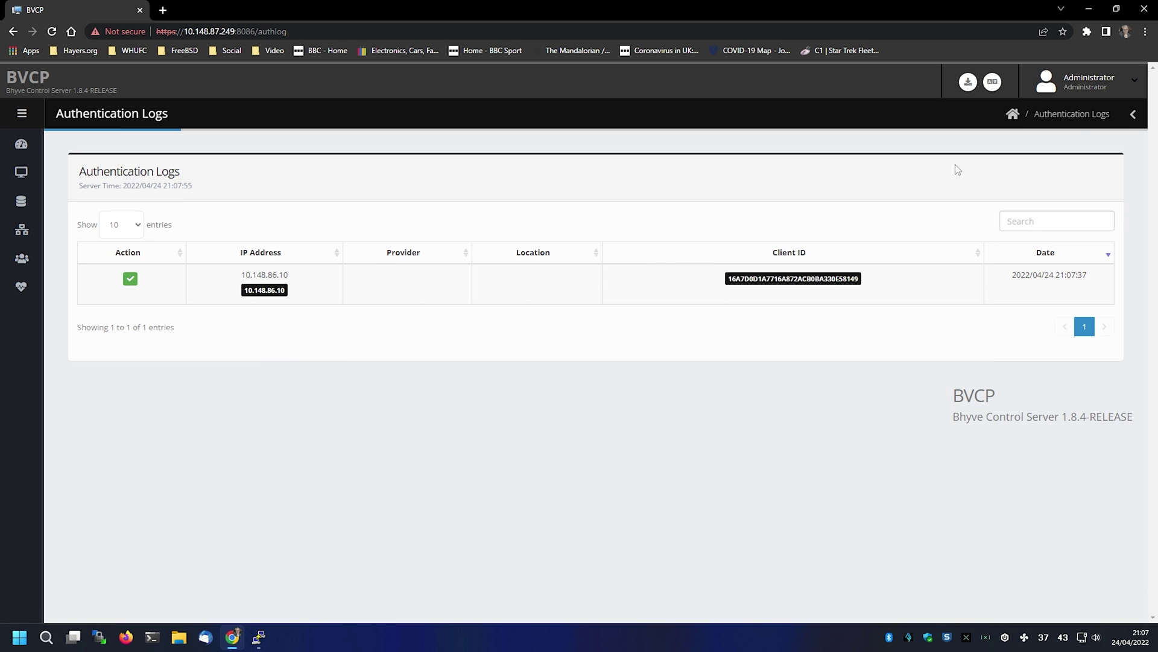
left_click(1120, 90)
left_click(1086, 128)
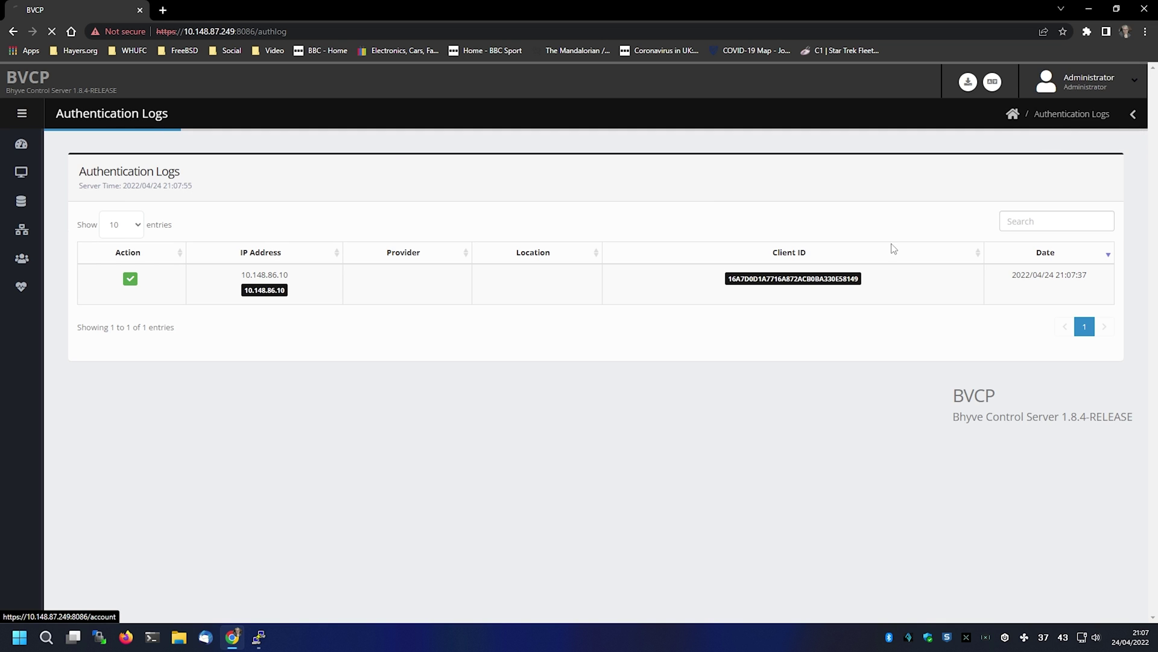
left_click(330, 234)
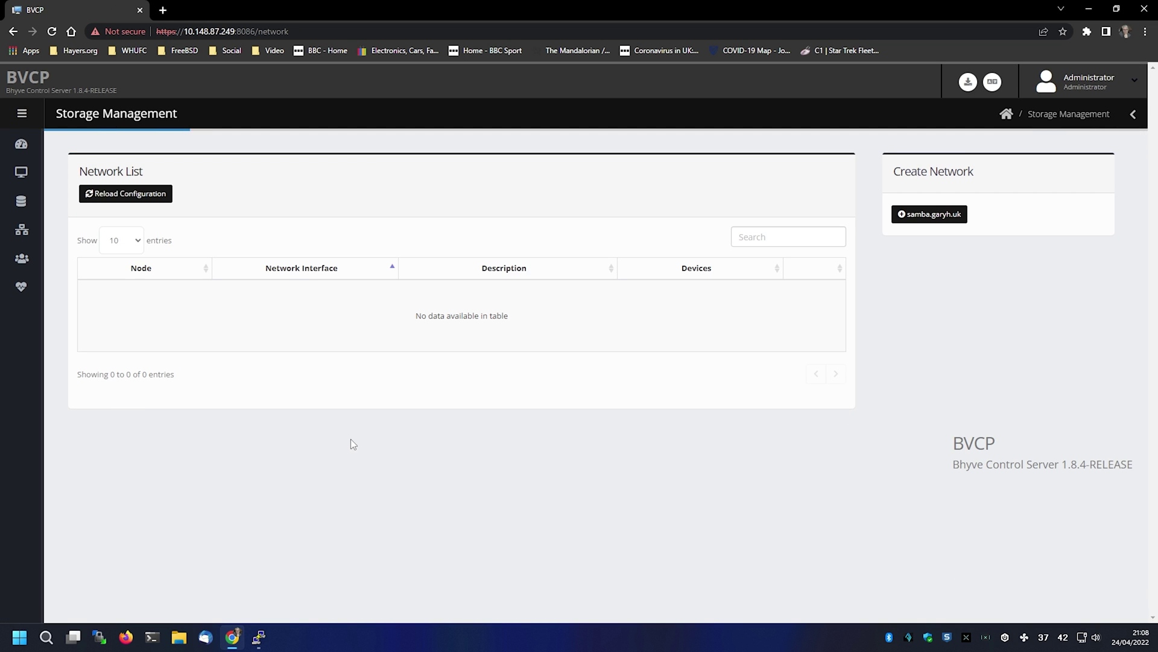
- Create and save network pub_net on gateway bge0 10.148.87.249 with description Network
left_click(958, 214)
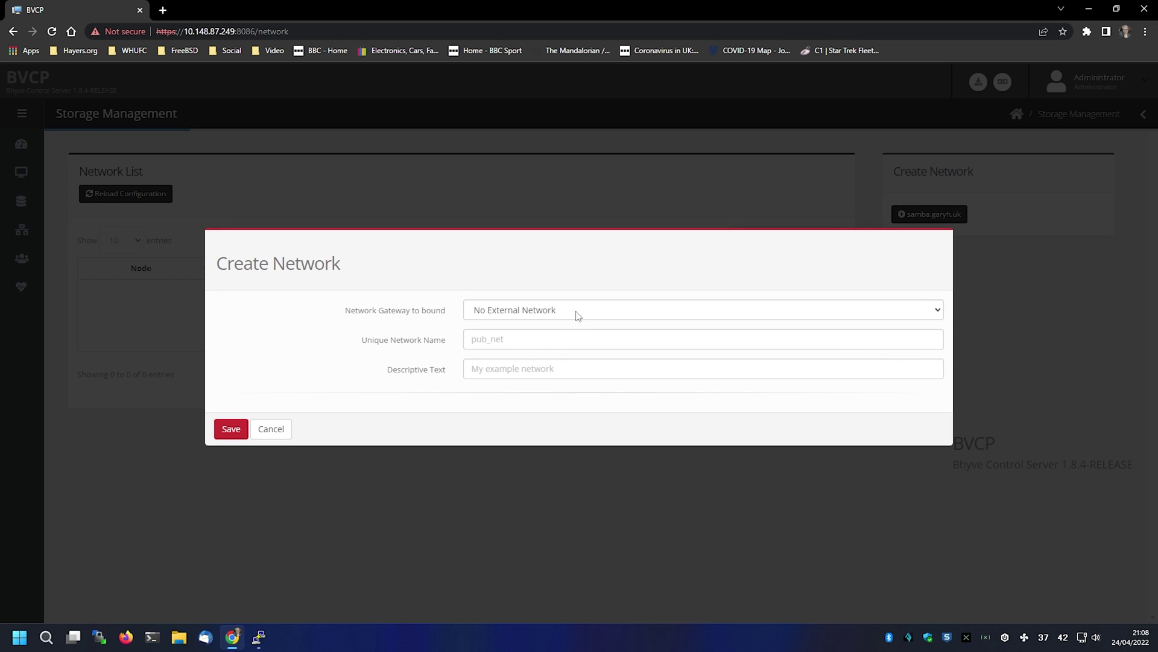
left_click(578, 317)
left_click(565, 338)
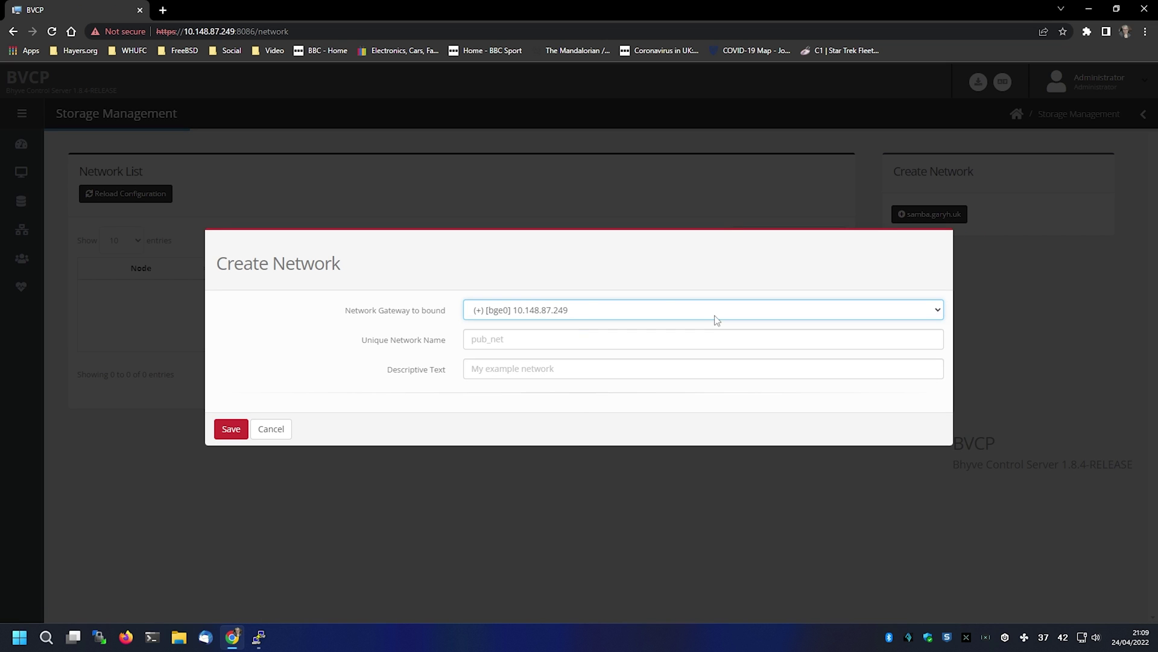
left_click(532, 345)
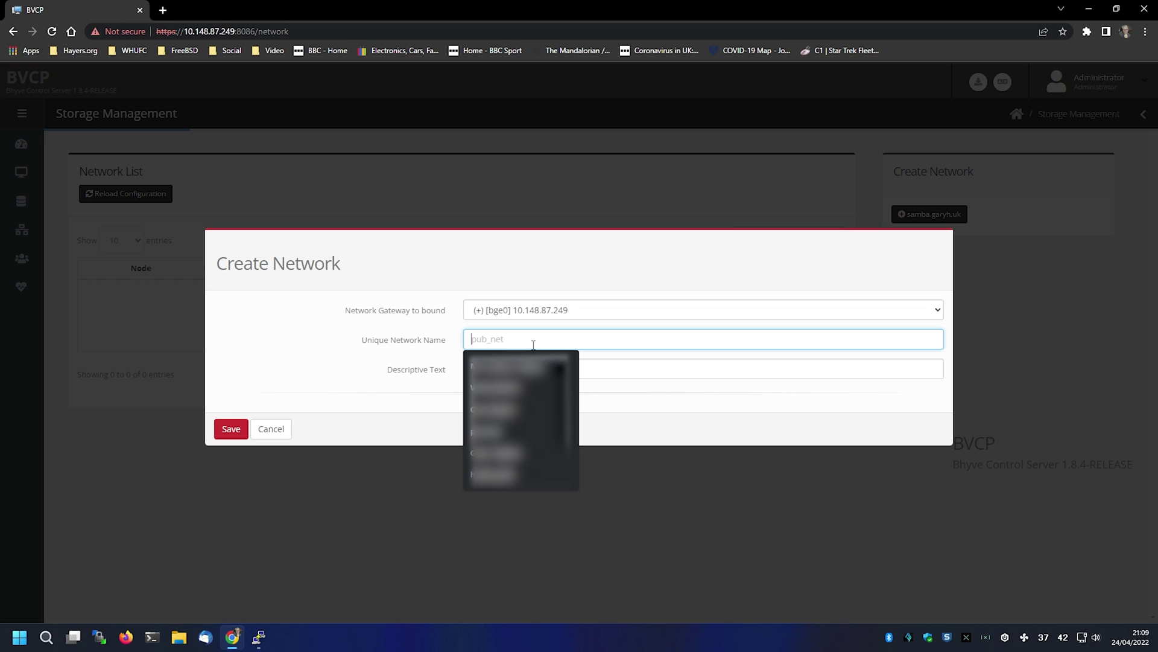
type("pu")
key("Down")
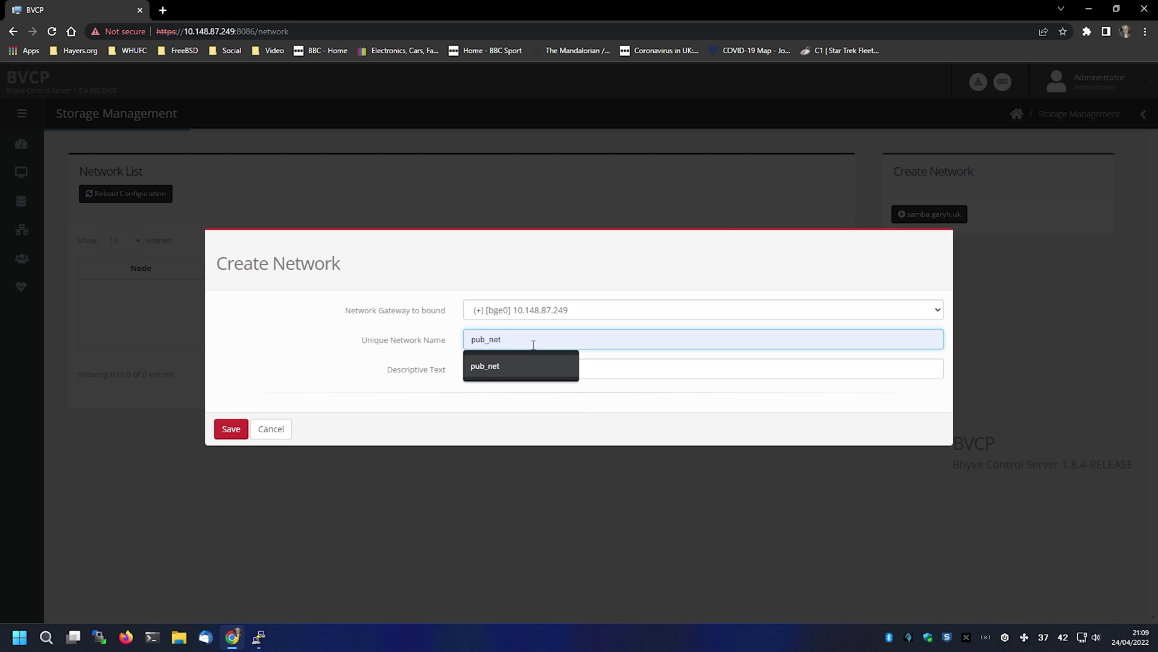
key("Return")
key("Tab")
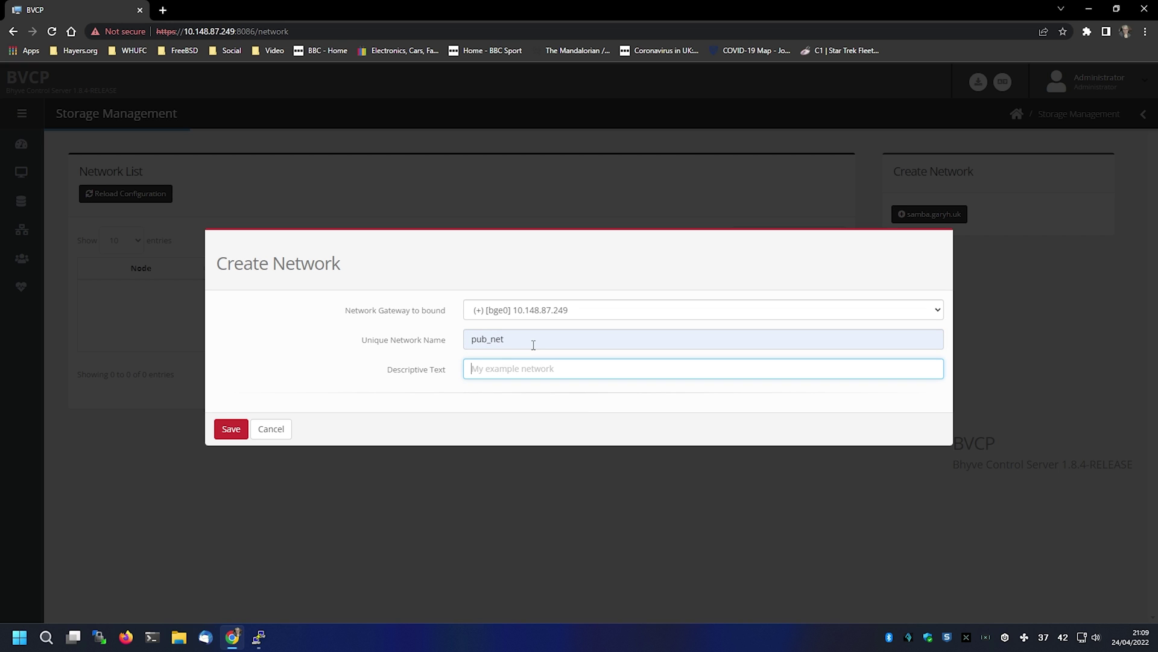
type("Network")
left_click(231, 429)
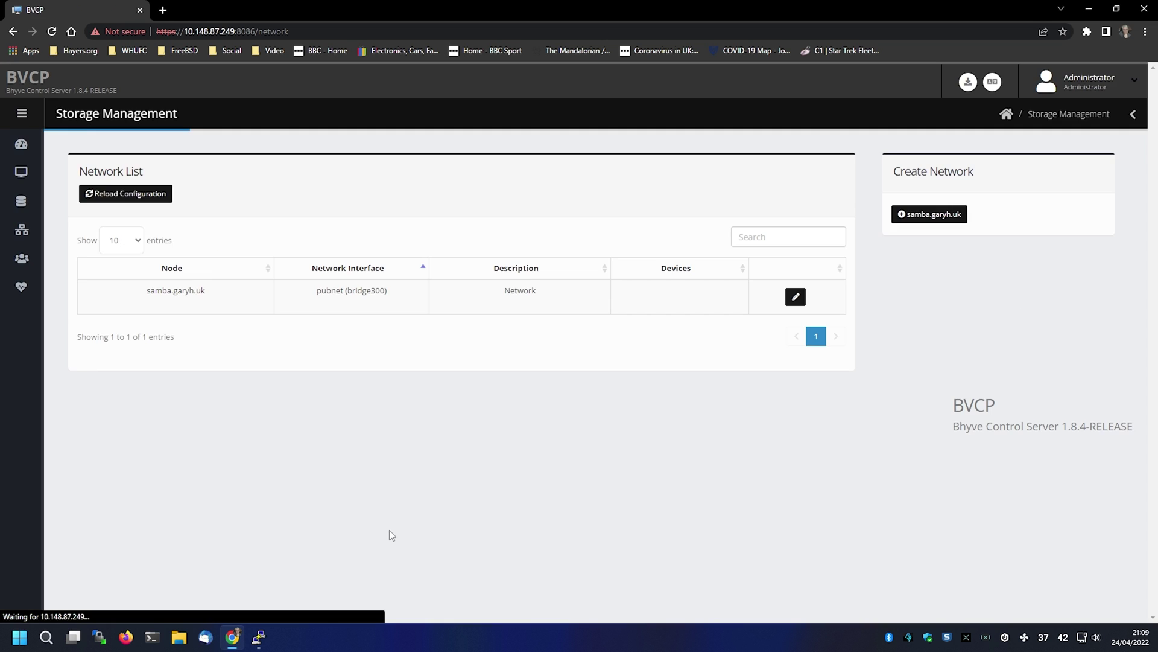
mouse_move(27, 200)
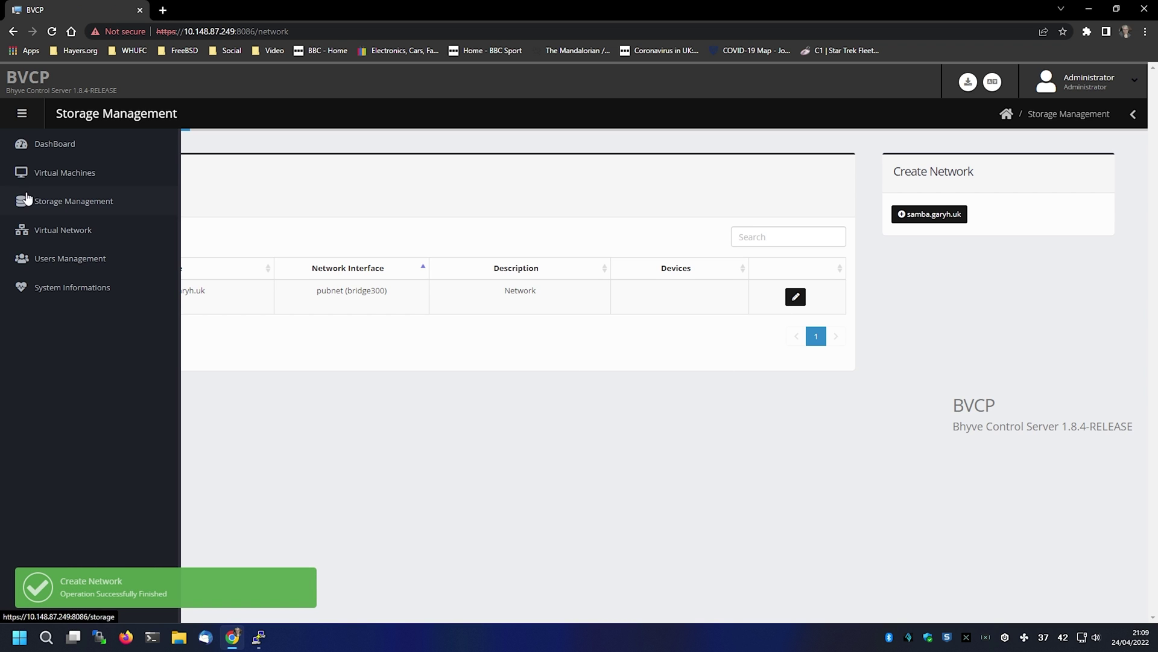
- Add a storage named VM Store on /usr/home with Enable use ticked and save it
left_click(118, 175)
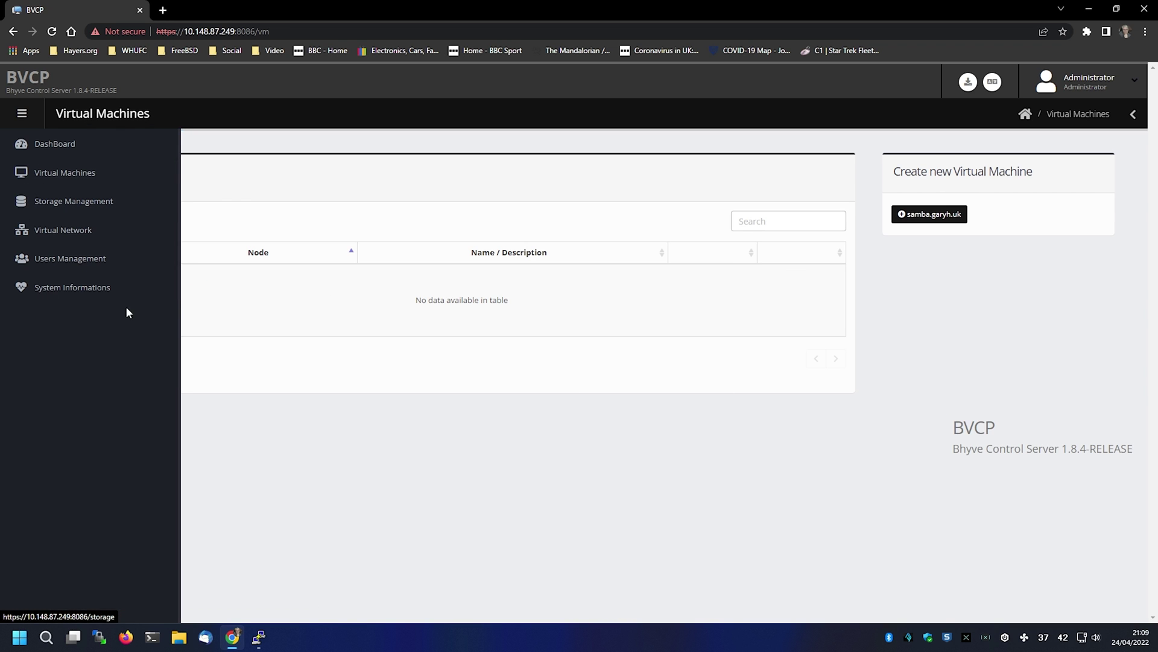
mouse_move(15, 175)
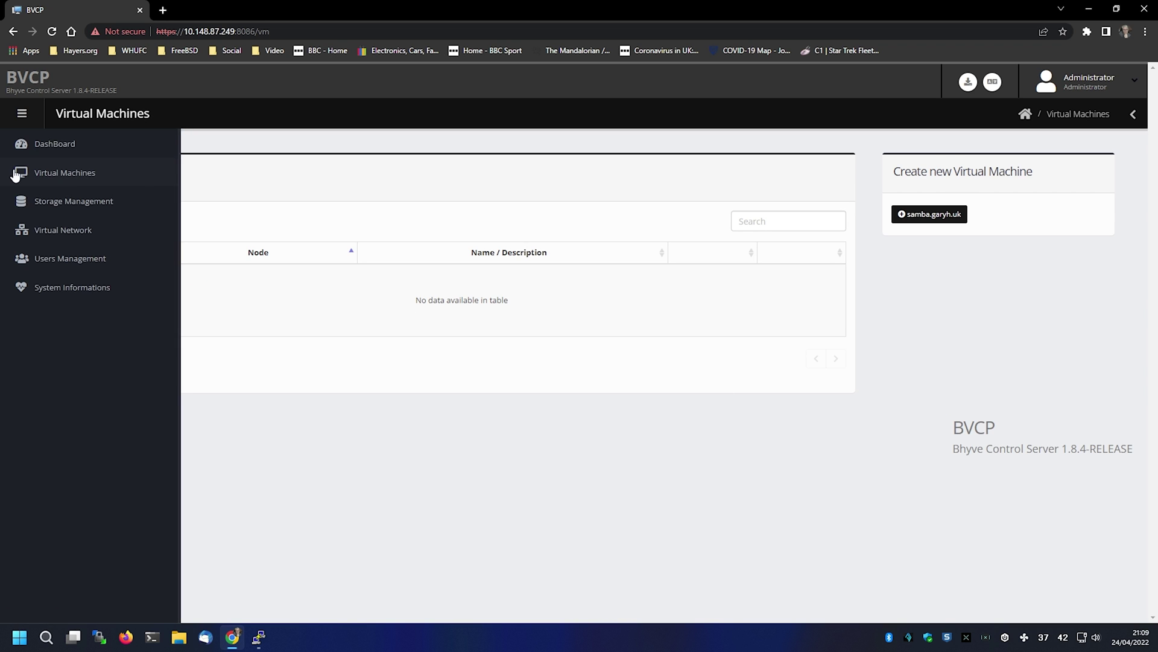
left_click(81, 201)
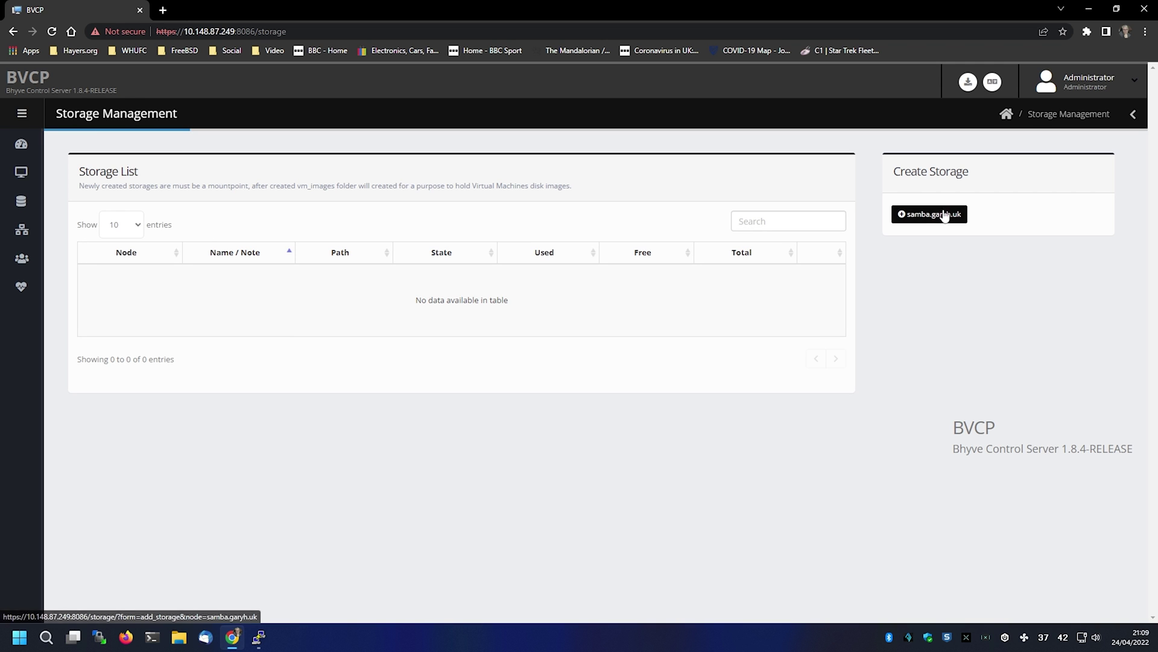
left_click(944, 214)
left_click(651, 315)
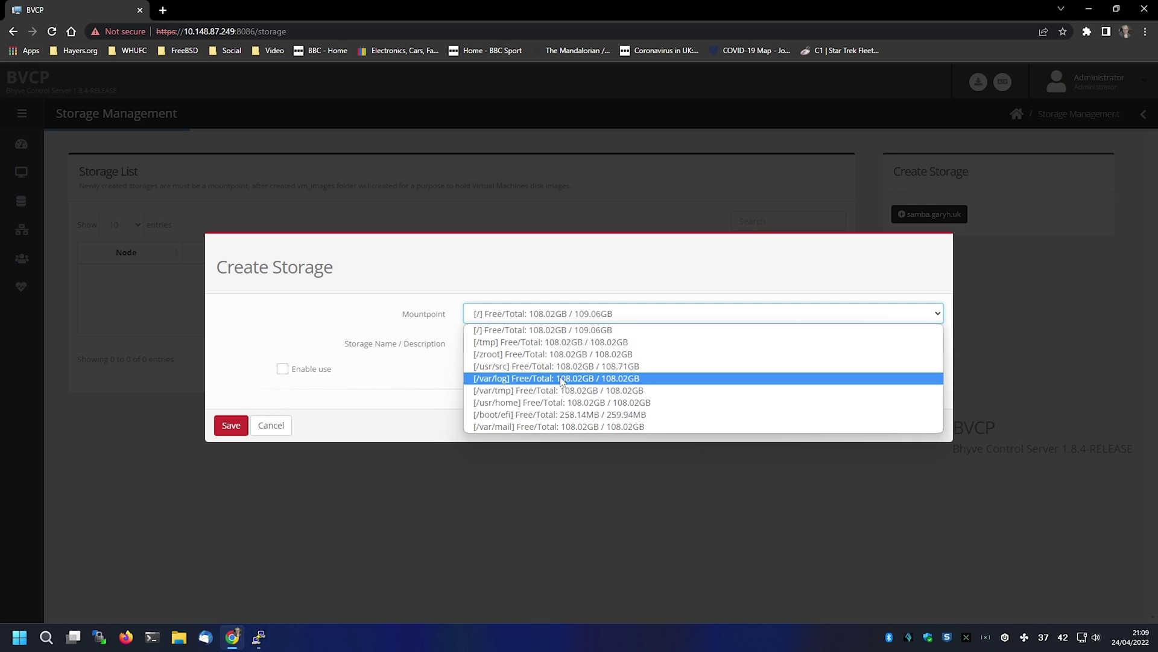
left_click(562, 402)
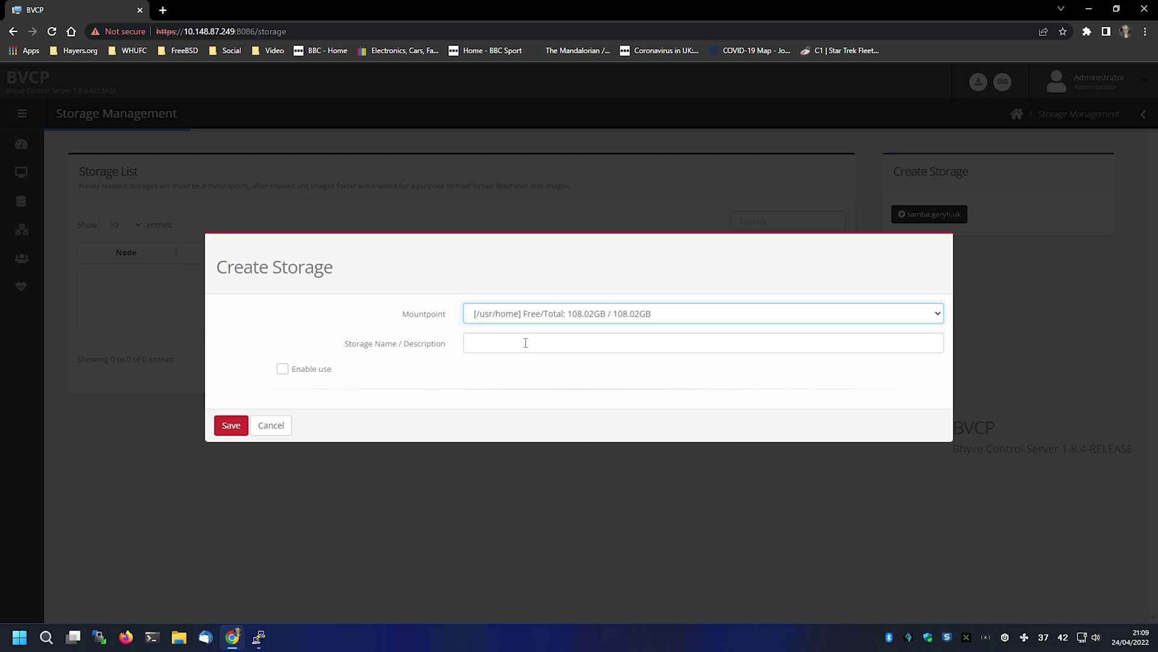
left_click(525, 342)
type("VM Store")
left_click(283, 375)
left_click(232, 426)
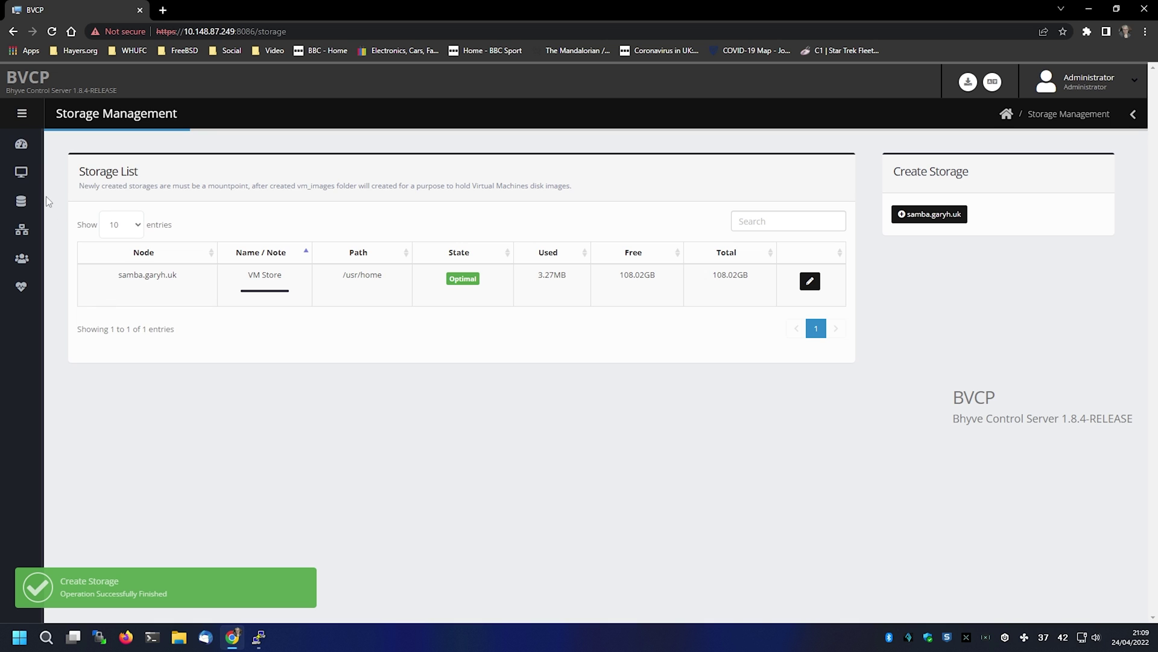
- Visit Virtual Network and Users Management, then view the Role options for a new user
mouse_move(48, 201)
left_click(67, 232)
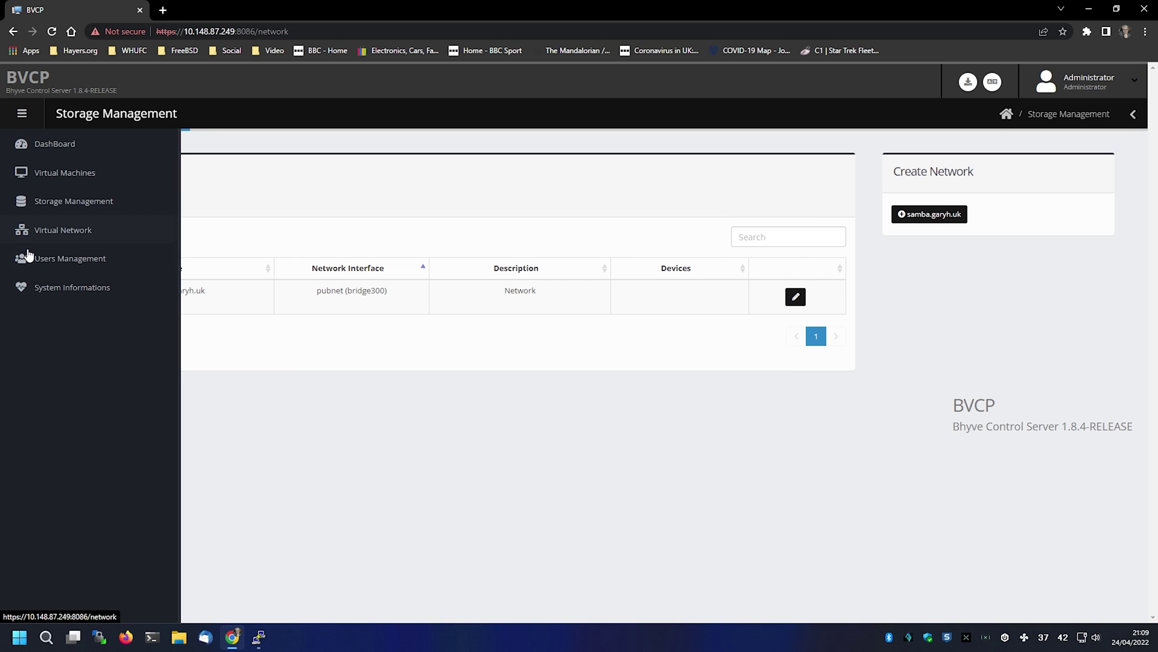
left_click(27, 258)
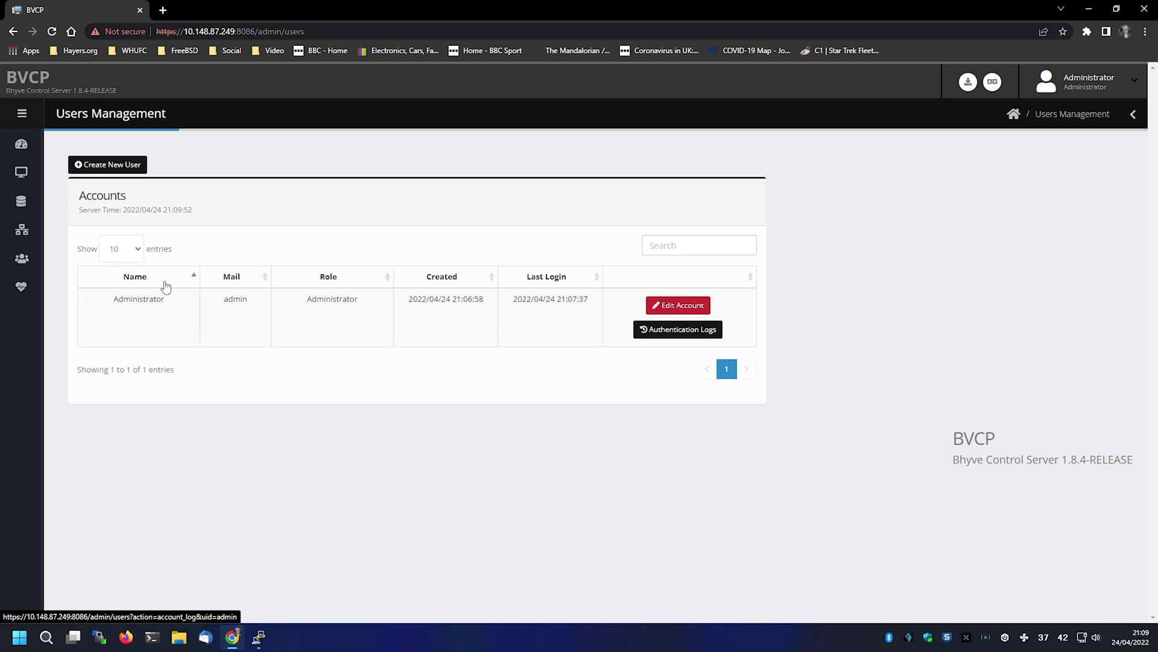
left_click(124, 166)
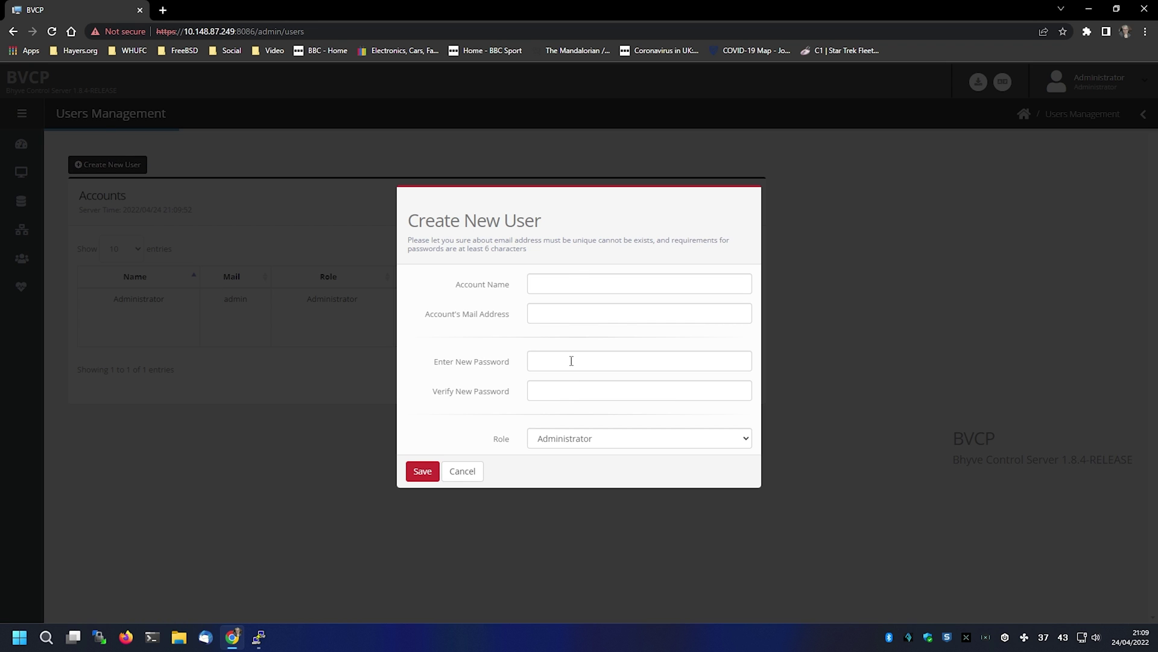
left_click(603, 445)
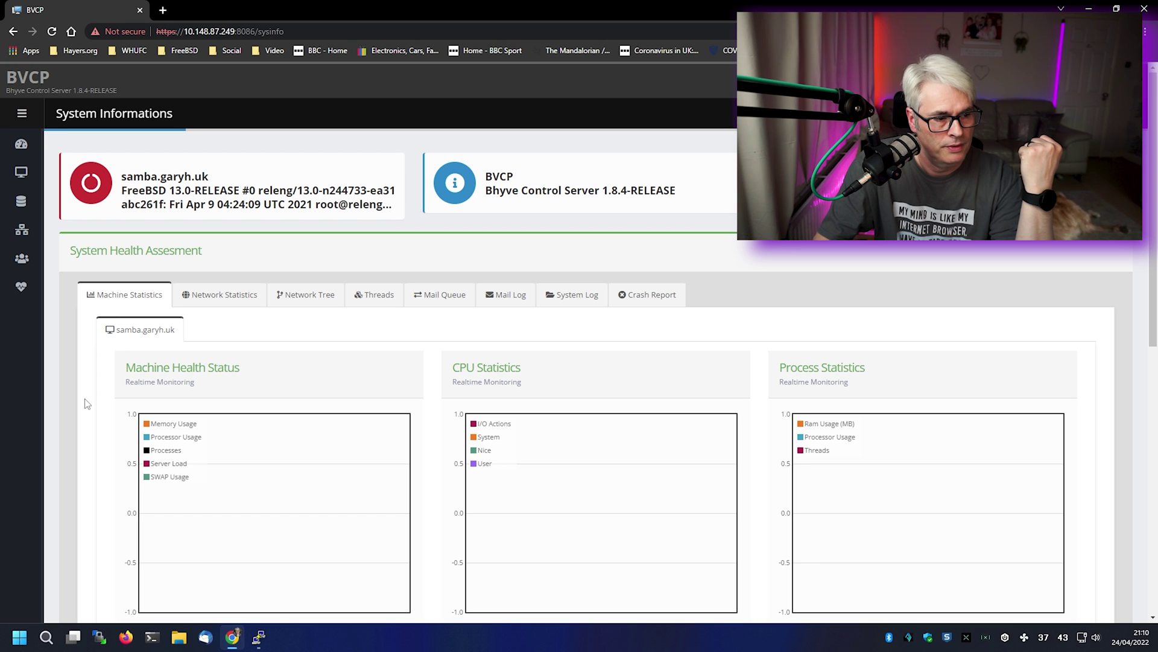
- Look through the Network Statistics, Network Tree, Threads, Mail Queue, Mail Log and System Log tabs
left_click(212, 297)
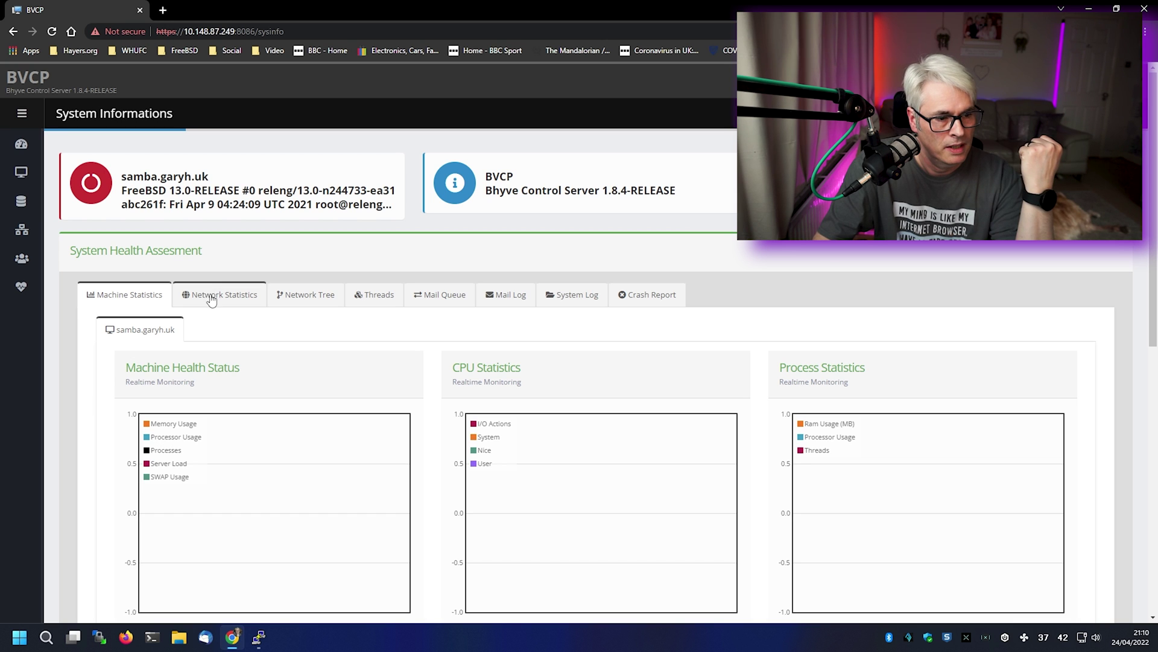
left_click(297, 301)
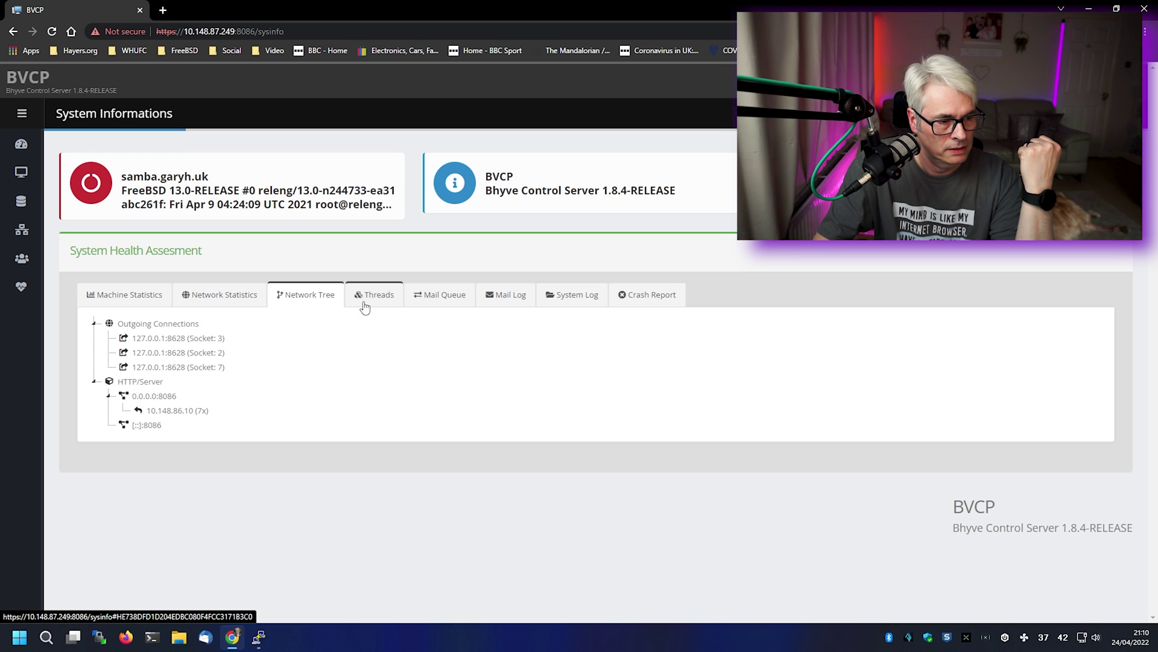
left_click(365, 308)
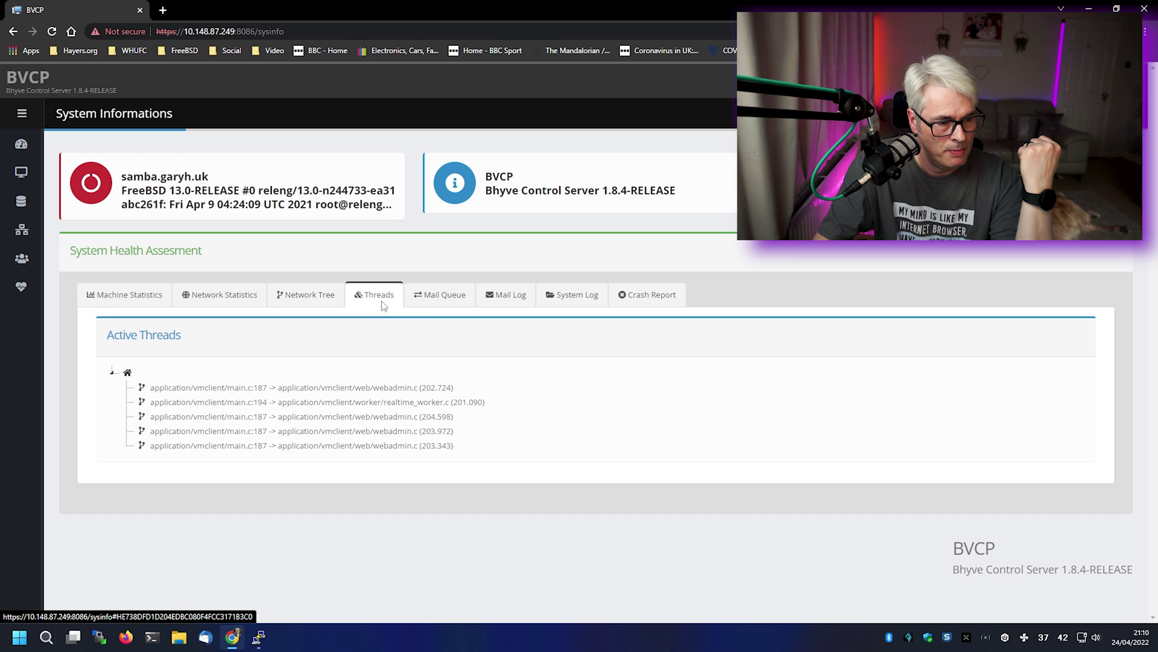
left_click(445, 300)
left_click(517, 303)
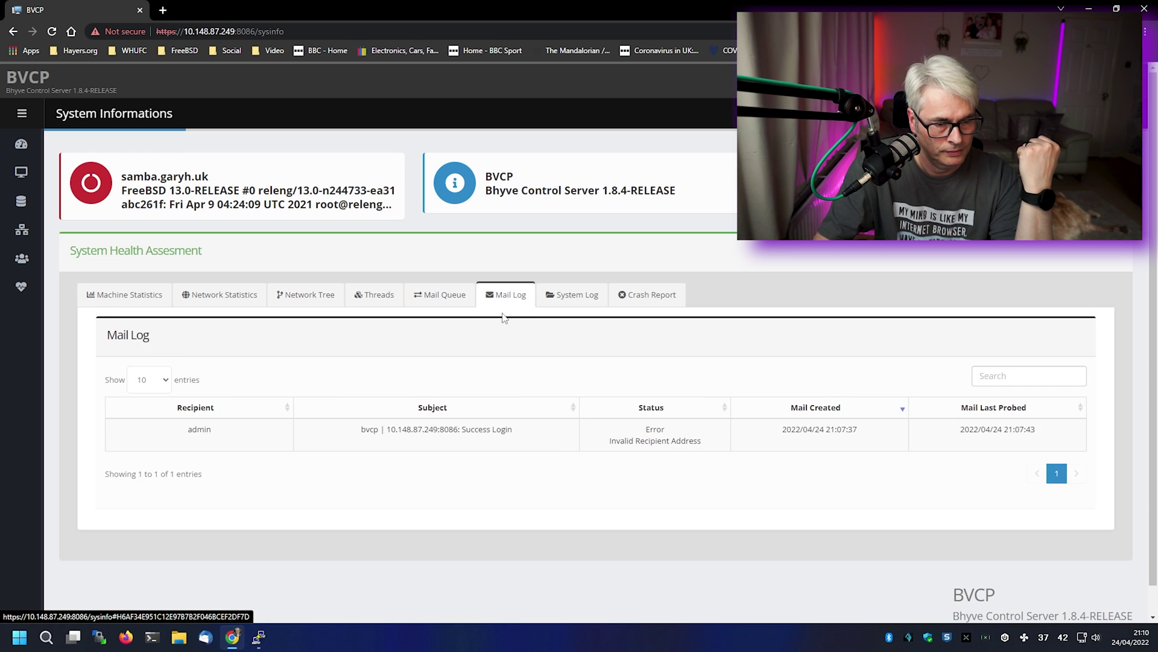
left_click(567, 300)
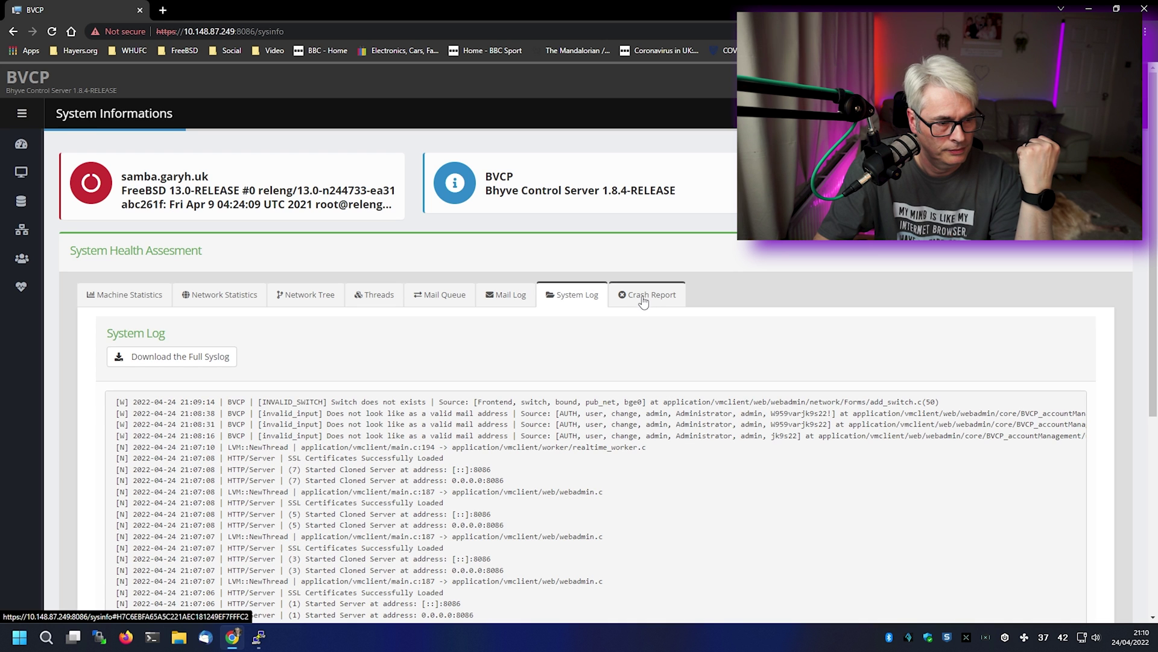
- Scroll through the System Log entries, then go to the Virtual Machines page
scroll(722, 489, "down", 4)
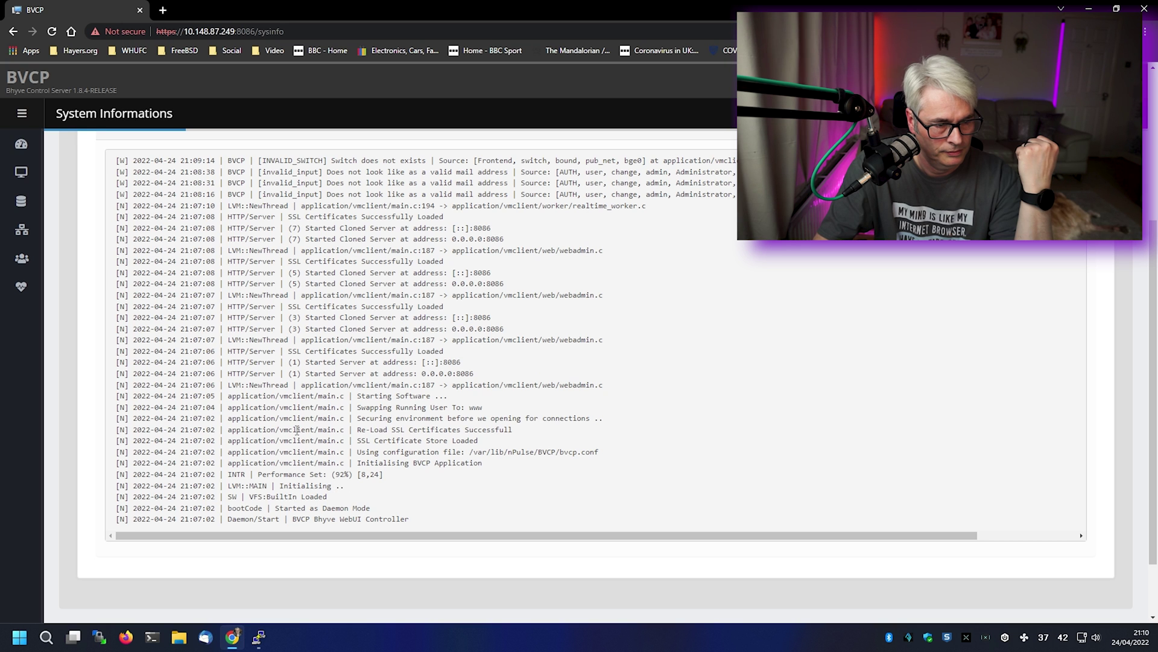
scroll(269, 349, "up", 1)
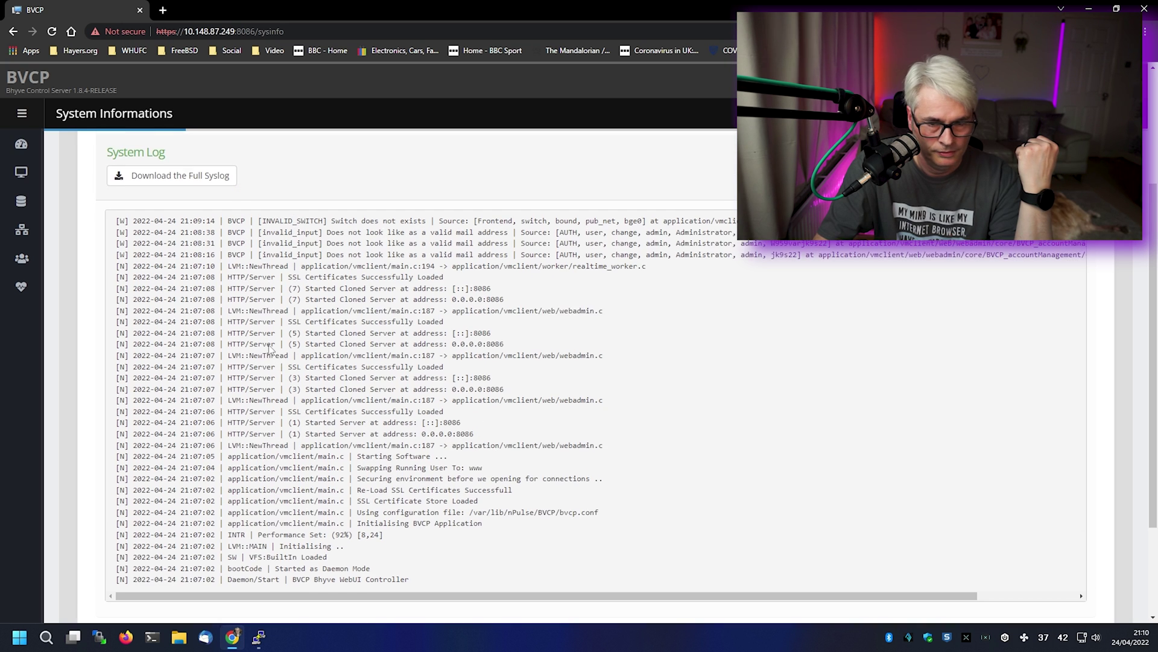
scroll(269, 345, "down", 3)
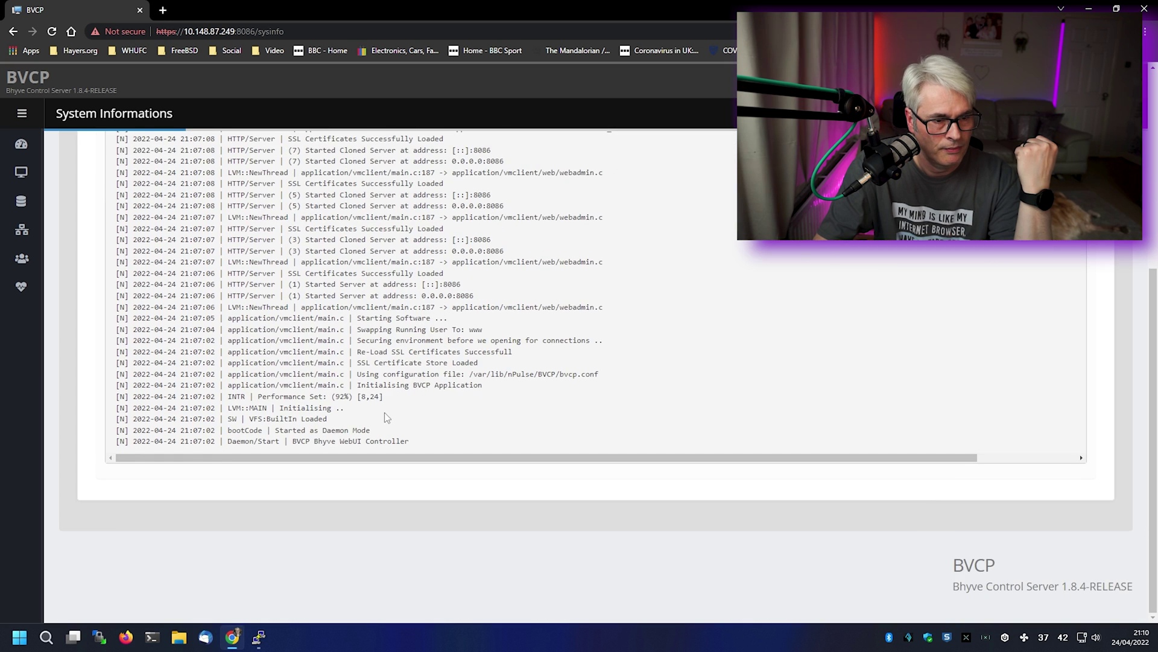
scroll(387, 417, "up", 6)
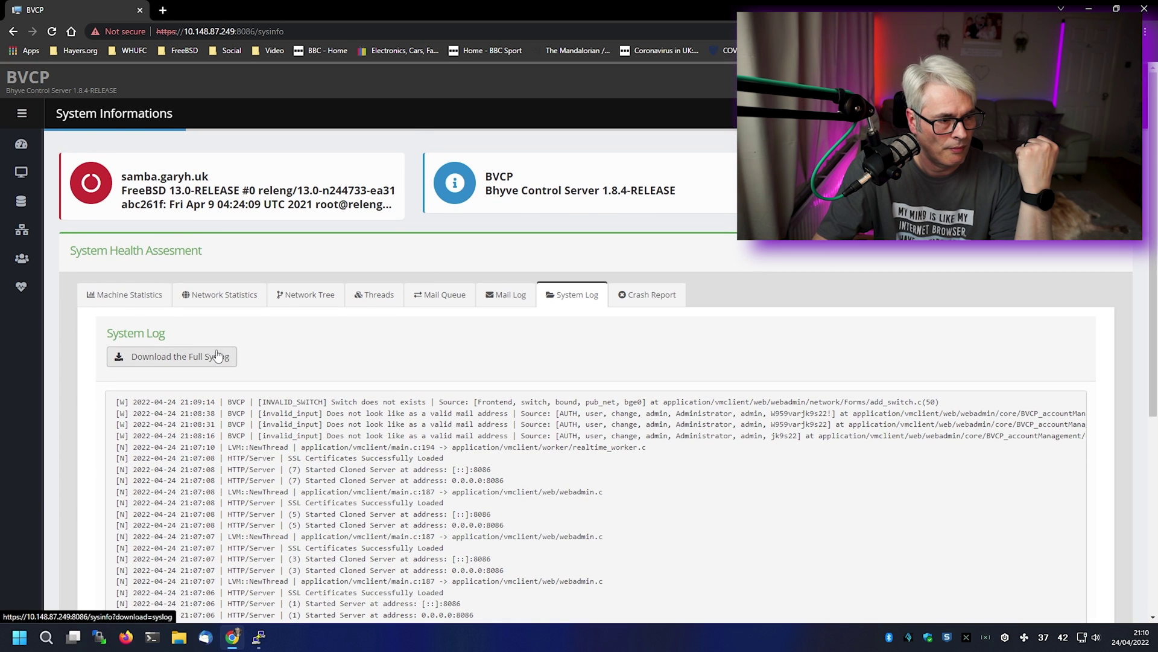
mouse_move(10, 281)
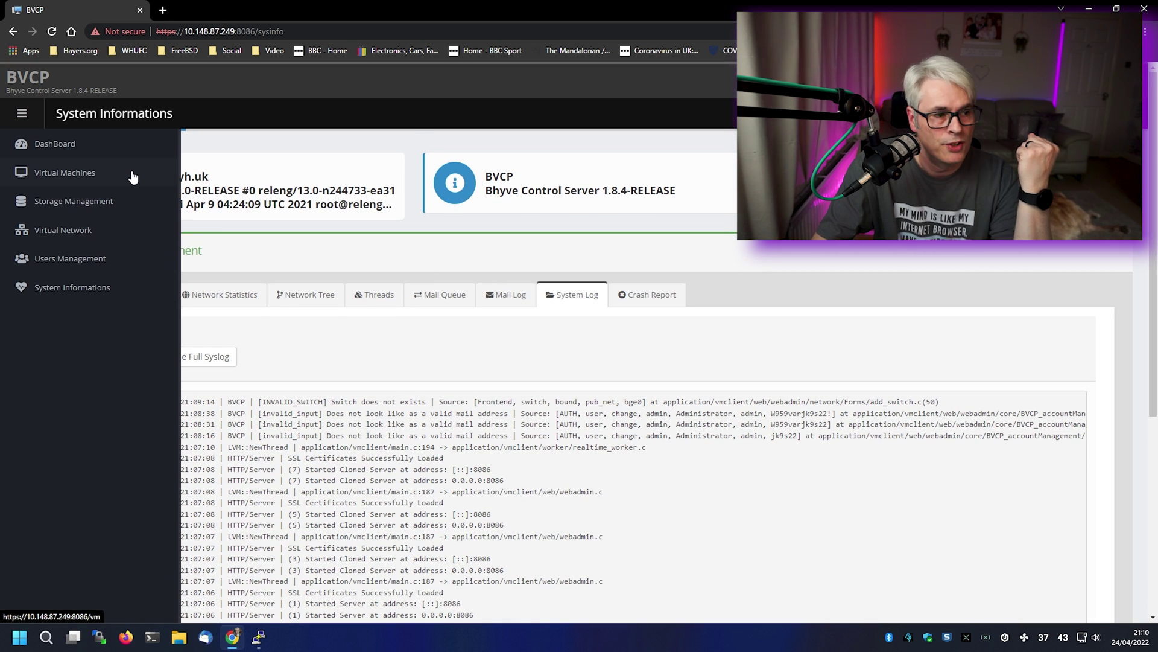
left_click(101, 176)
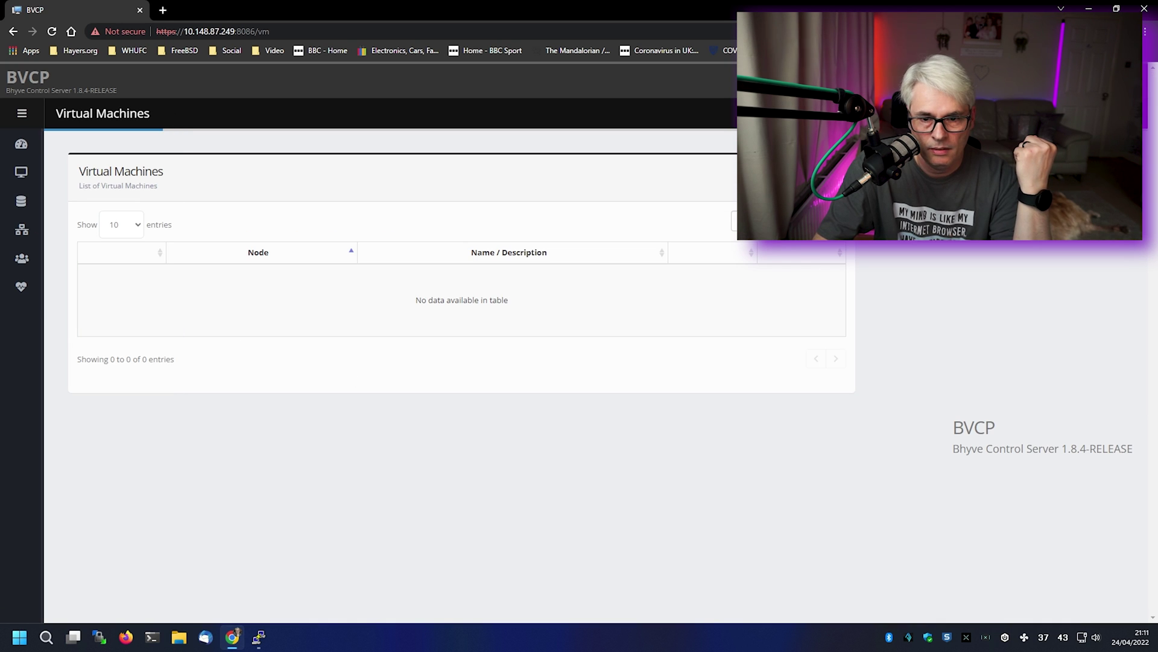
- Create and save VM TestFBSD13, described as 'FreeBSD 13', with Intel emulated architecture
left_click(778, 221)
left_click(515, 251)
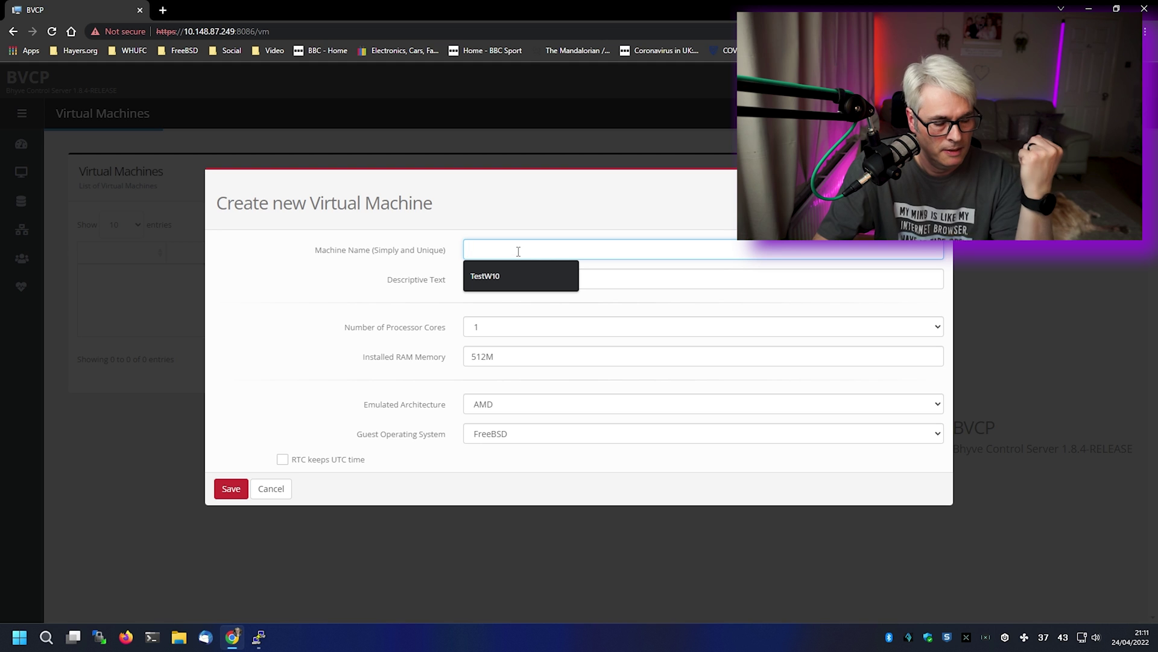
type("Te")
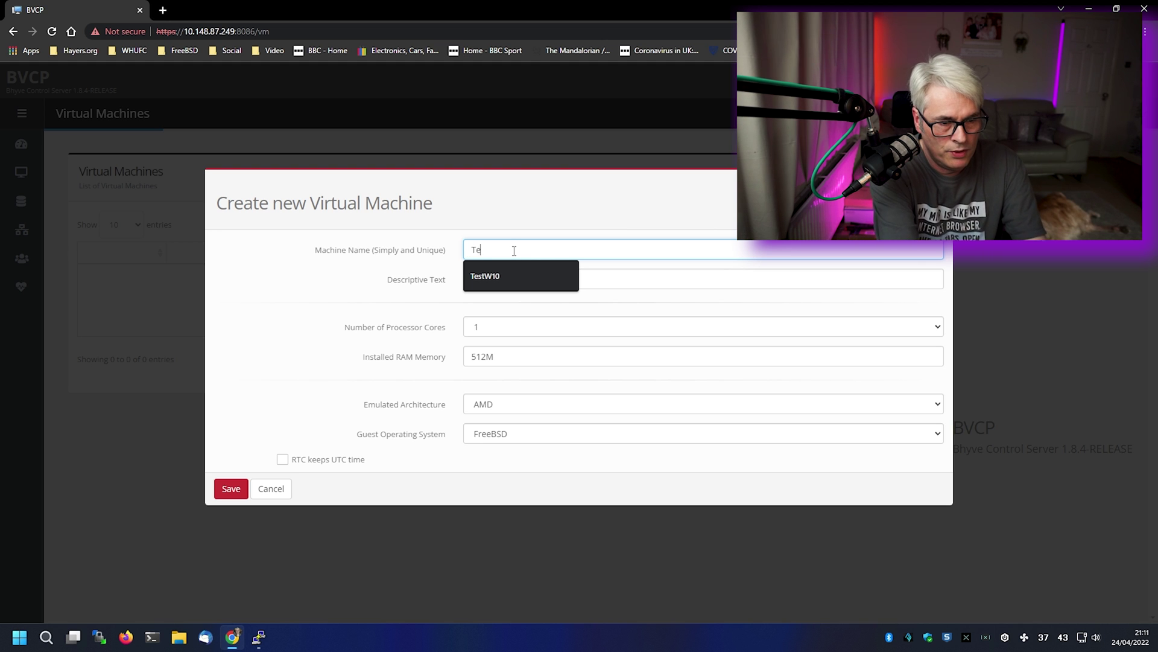
type("stFBSD13")
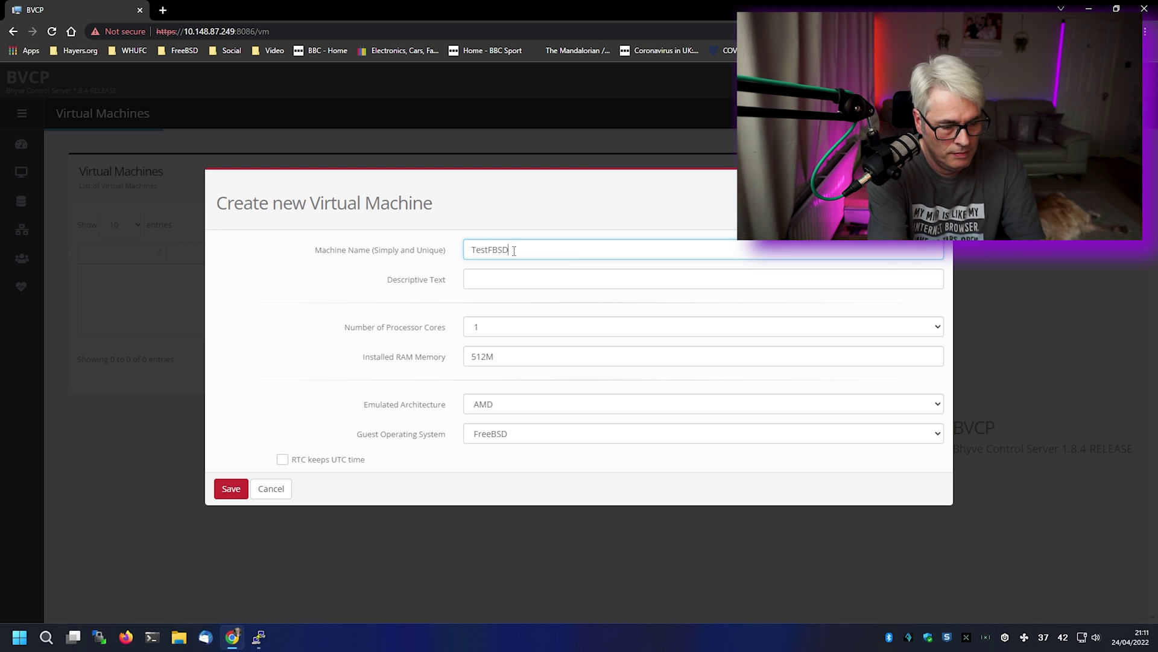
key("Tab")
type("FreeBSD 13")
key("Tab")
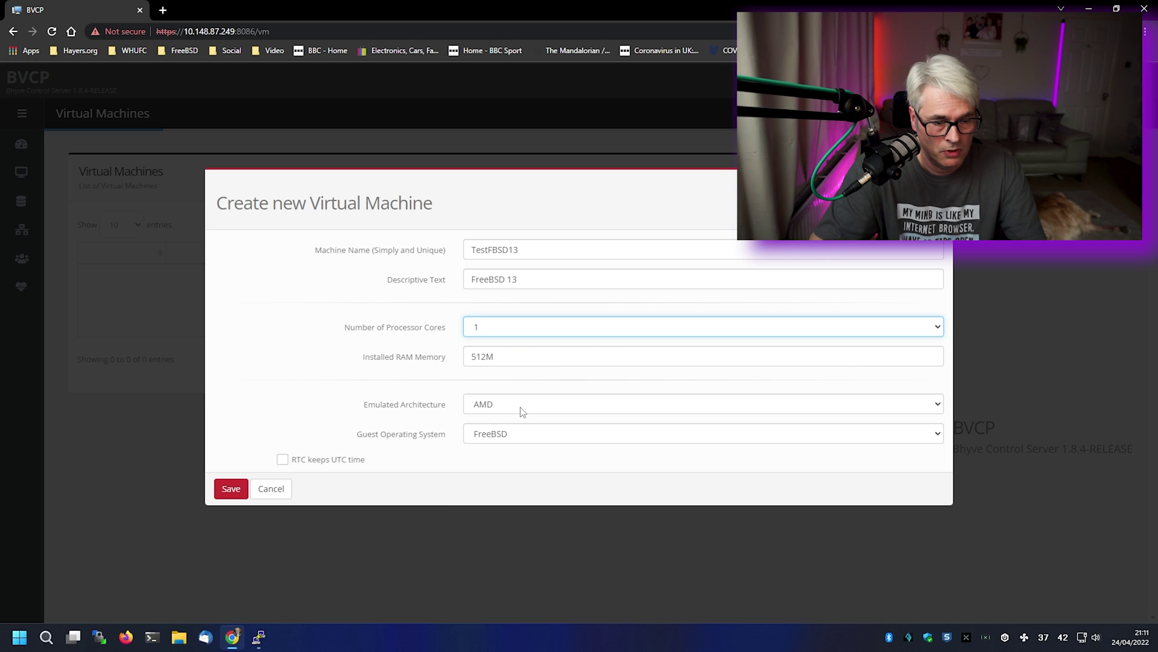
left_click(524, 411)
left_click(500, 431)
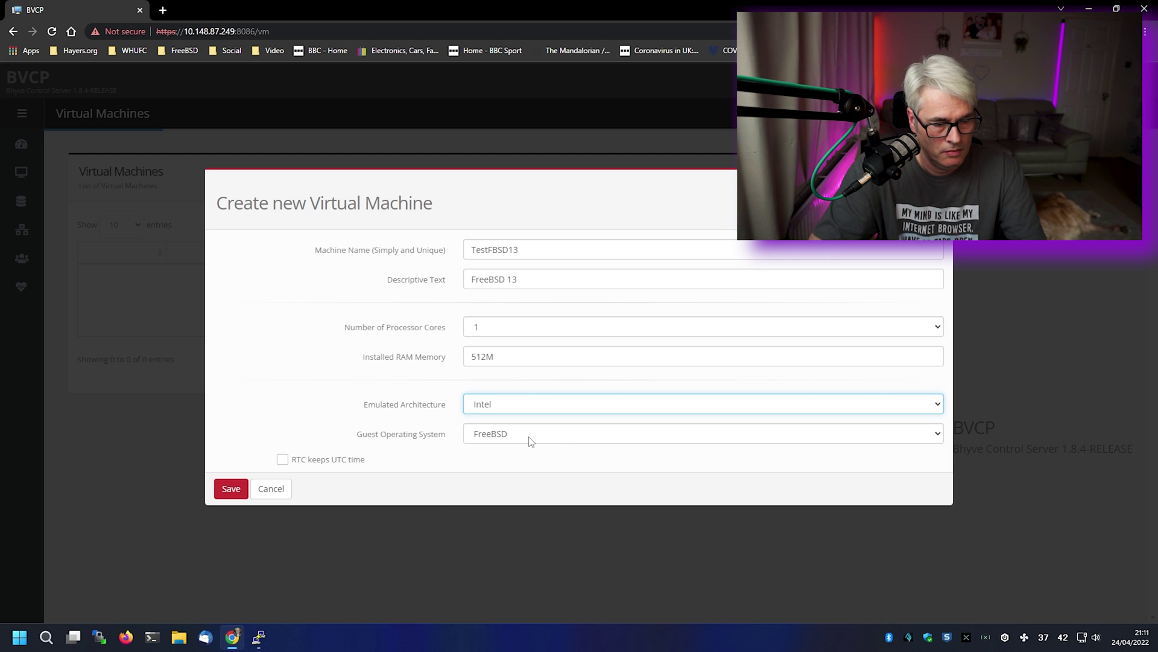
left_click(229, 490)
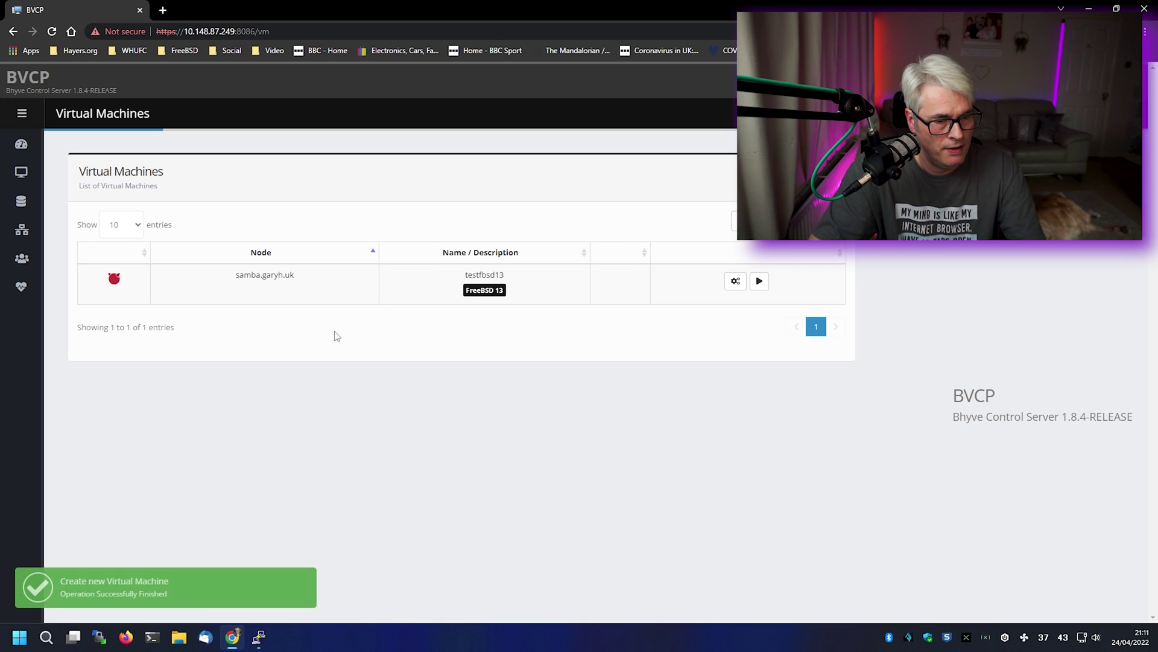
- Open the testfbsd13 configuration page and check the Wait for console setting without changing it
left_click(735, 281)
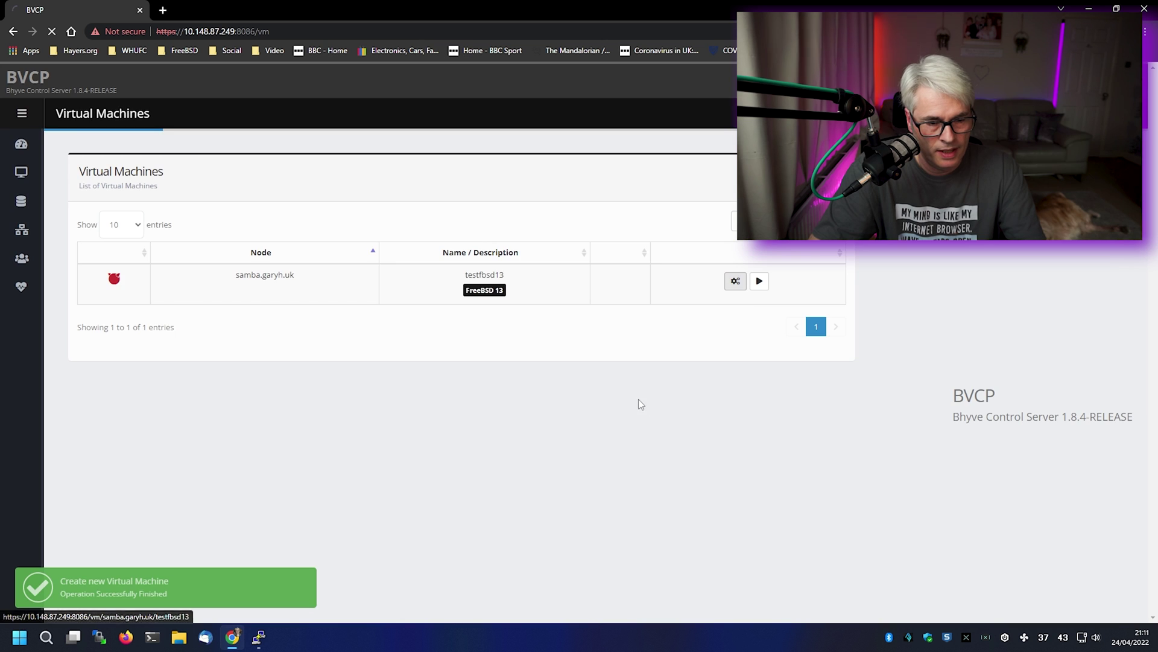
left_click(514, 267)
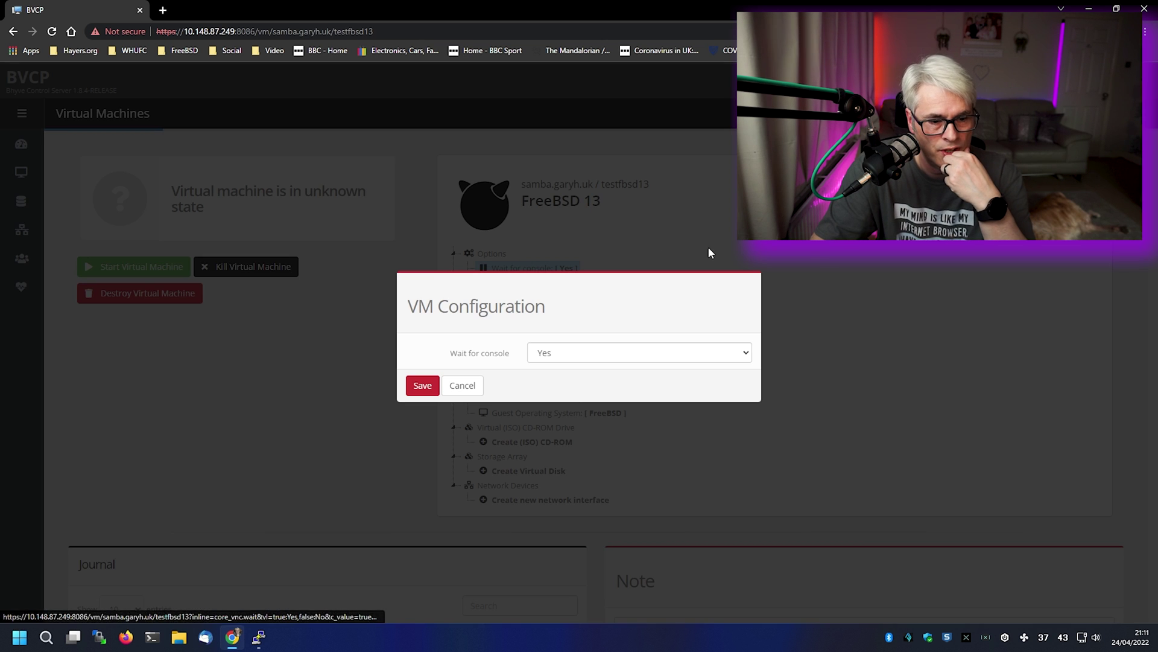
left_click(462, 385)
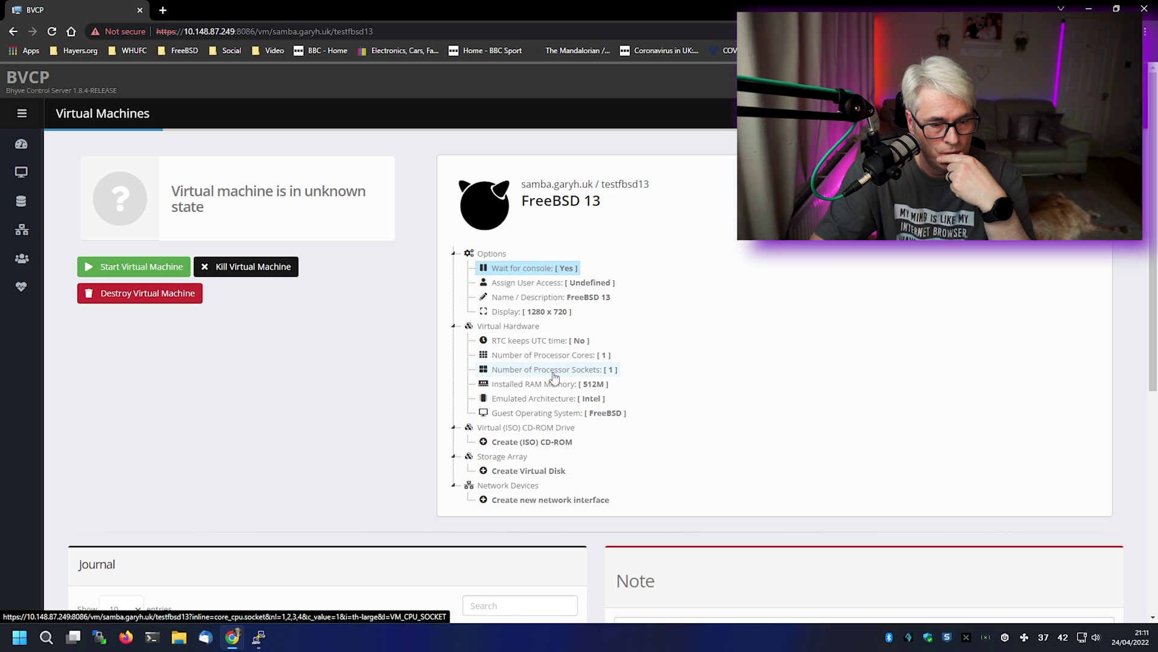
- Select the virtual CD-ROM section, scroll the page, and start adding an ISO CD-ROM
left_click(548, 426)
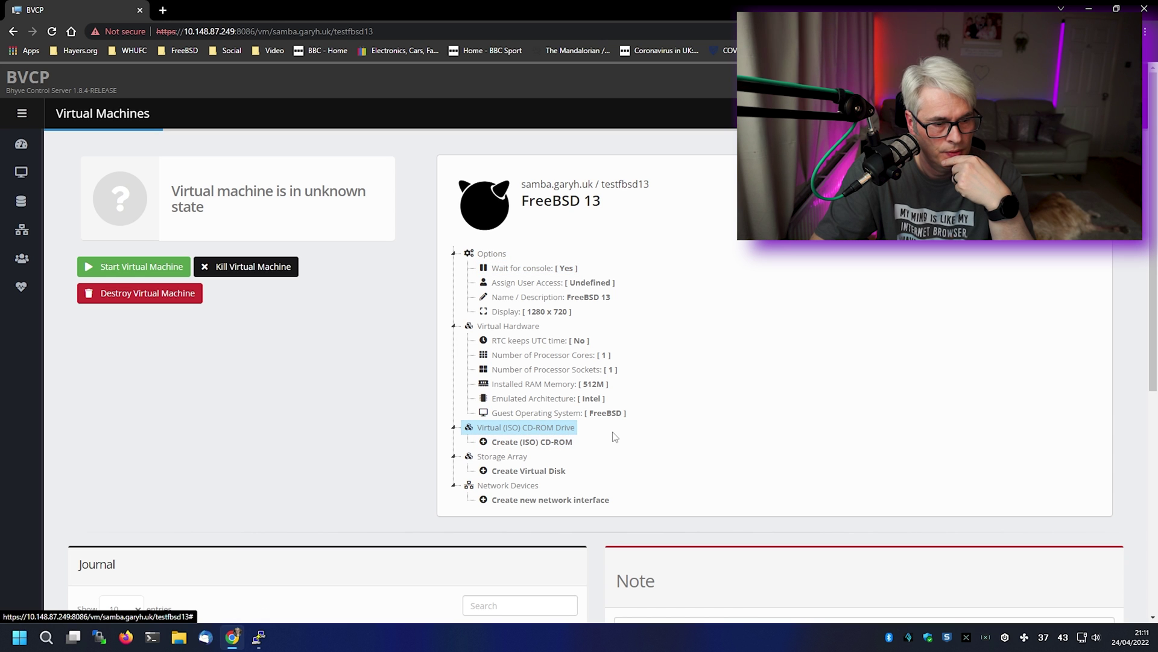
scroll(637, 470, "down", 3)
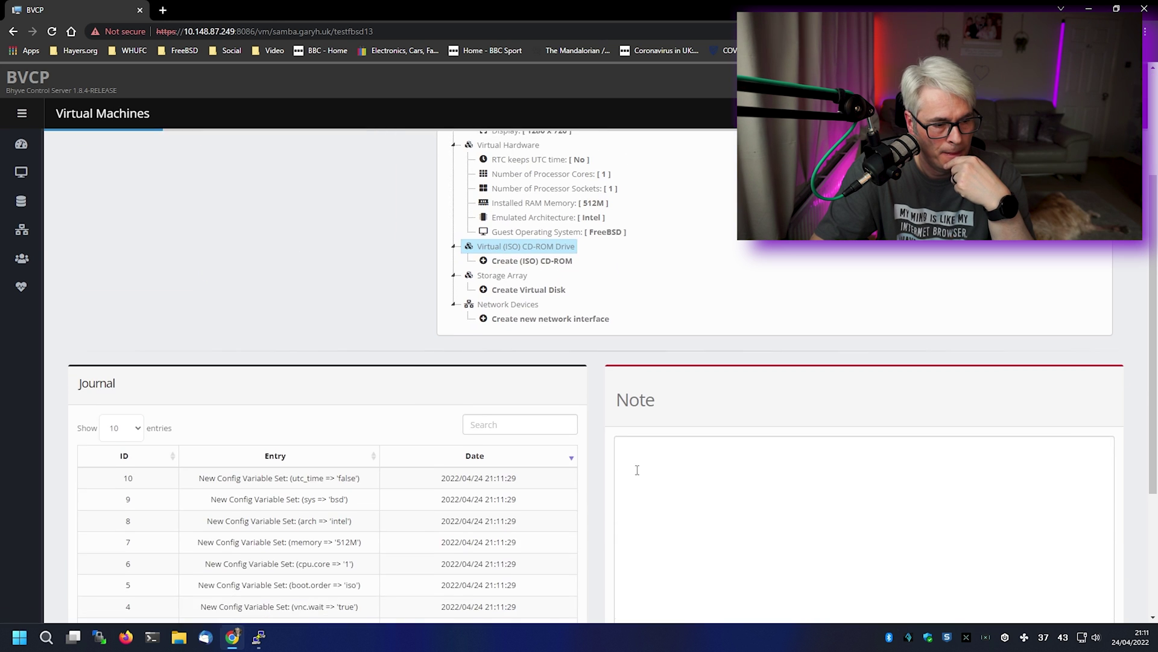
scroll(637, 470, "down", 3)
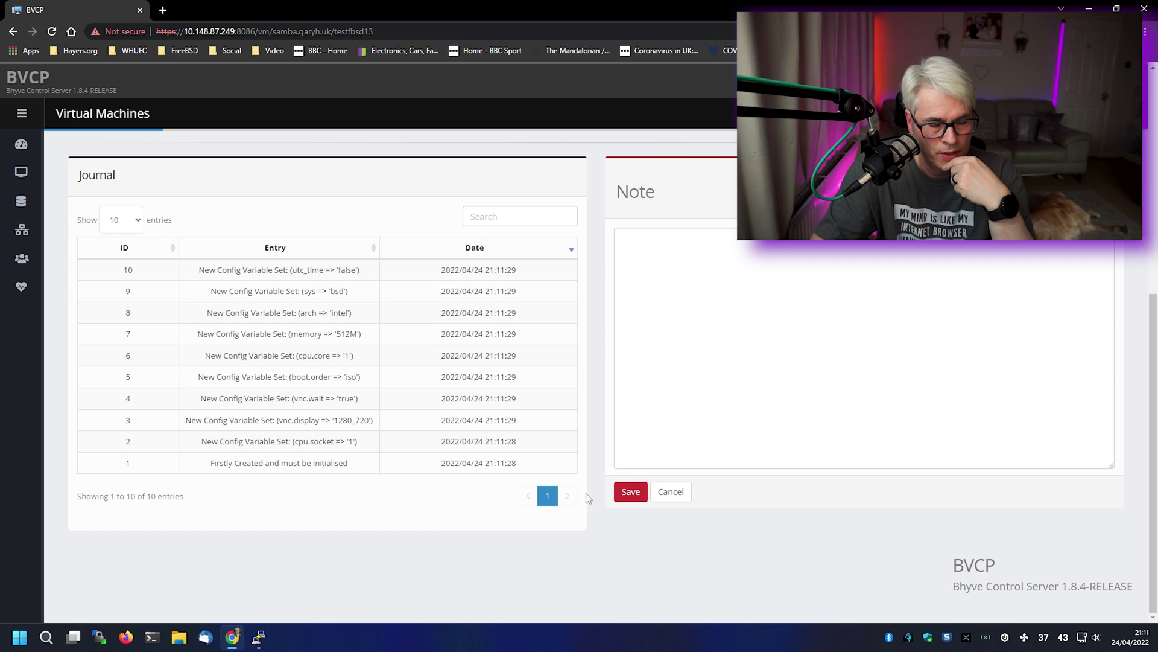
scroll(591, 495, "up", 6)
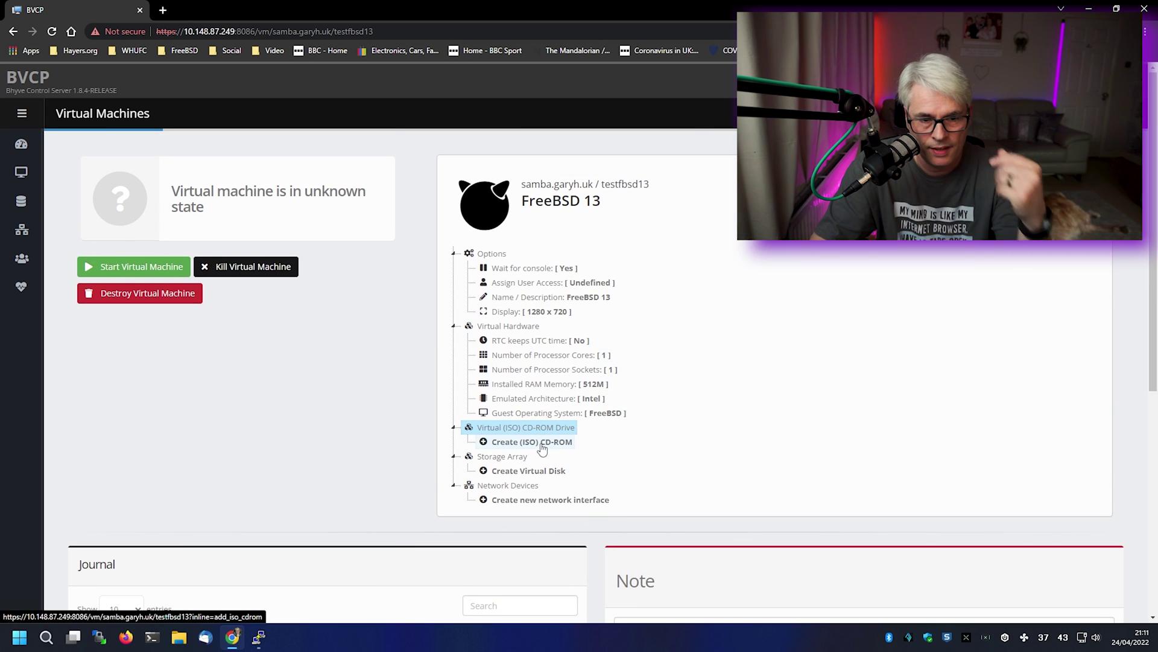
left_click(542, 447)
- Mount FreeBSD-13.0-RELEASE-amd64-dvd1.iso as the testfbsd13 CD-ROM and save it
left_click(538, 356)
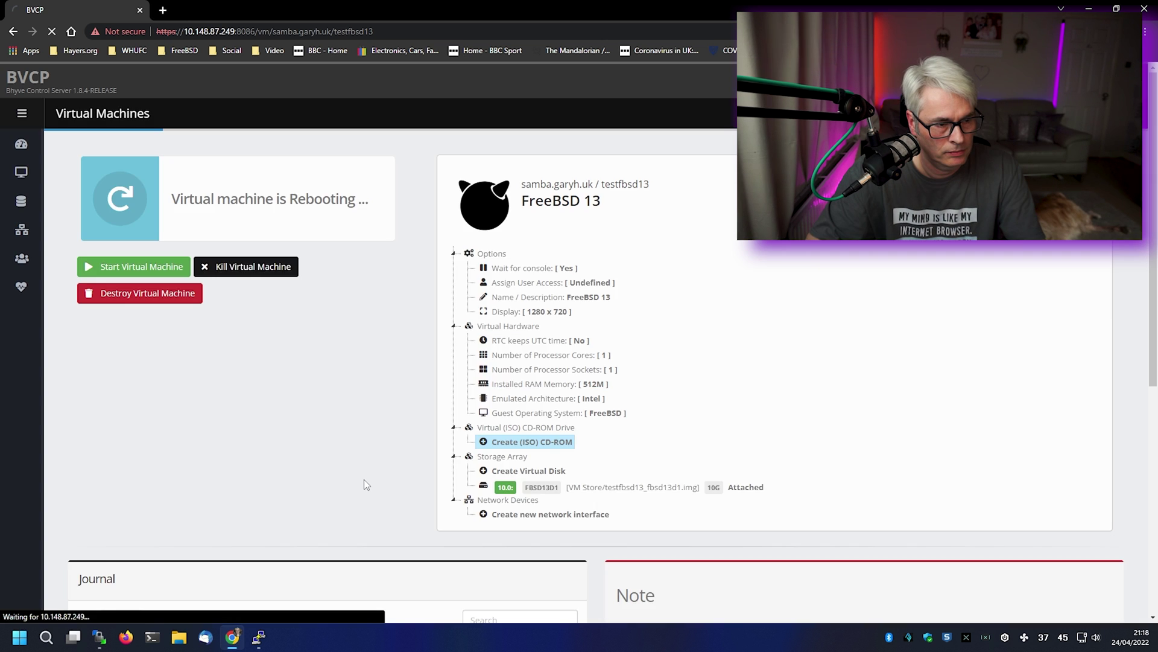
left_click(527, 444)
left_click(608, 352)
left_click(608, 366)
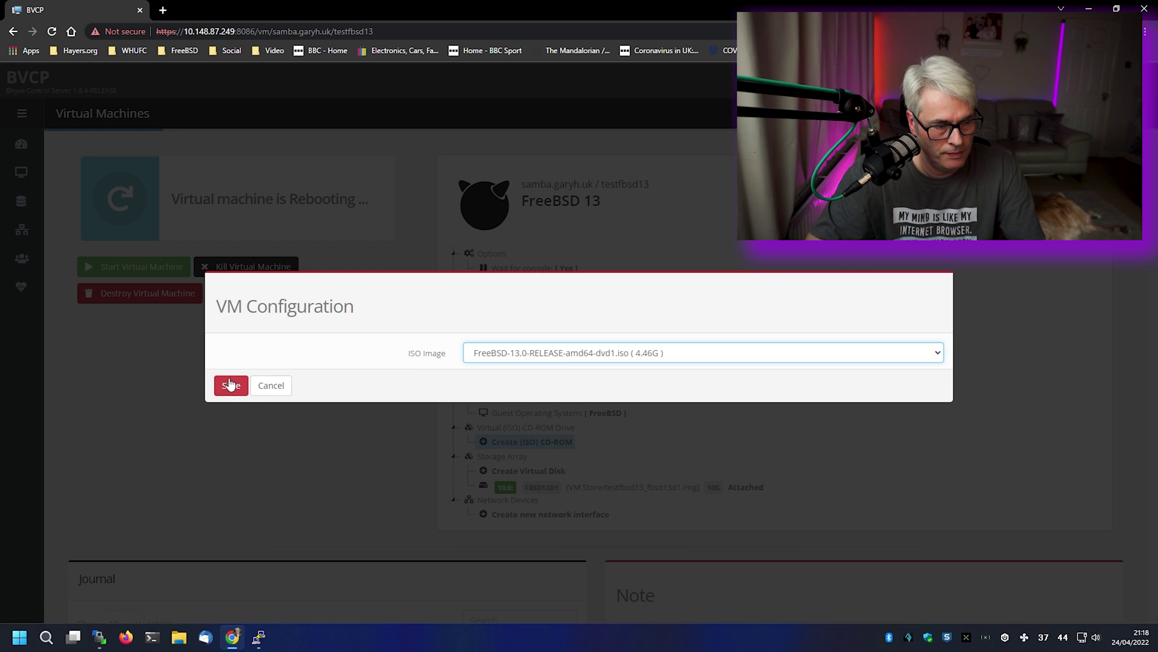
left_click(229, 385)
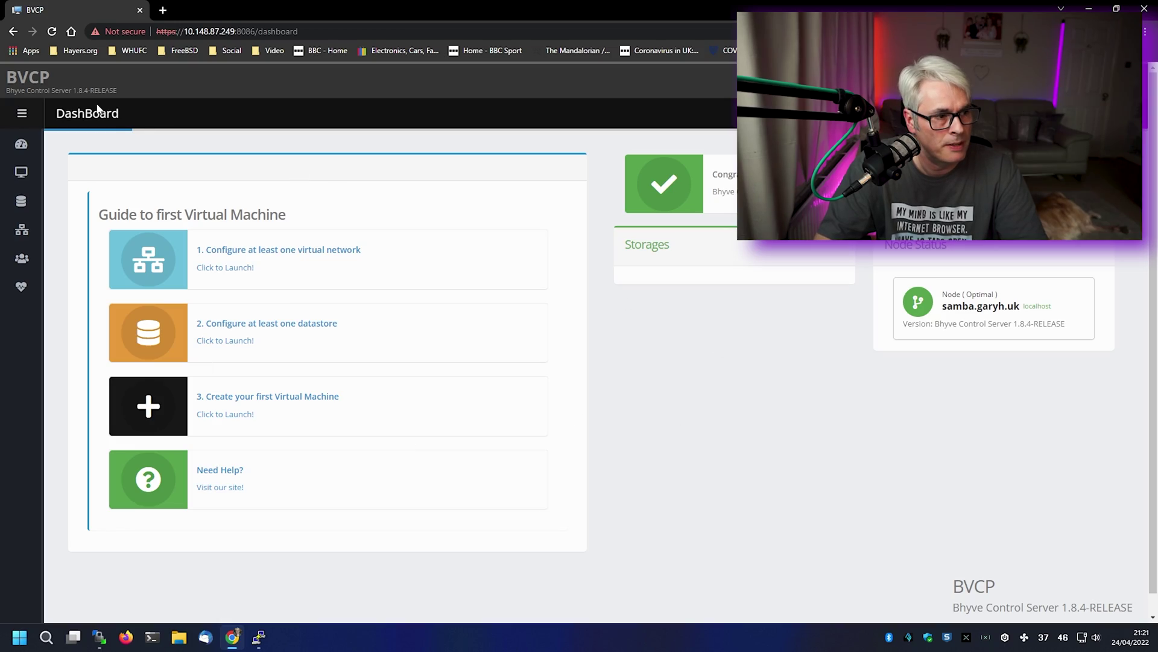
- Open System Informations, scroll it, and view Network Statistics then the Network Tree
left_click(20, 115)
left_click(53, 290)
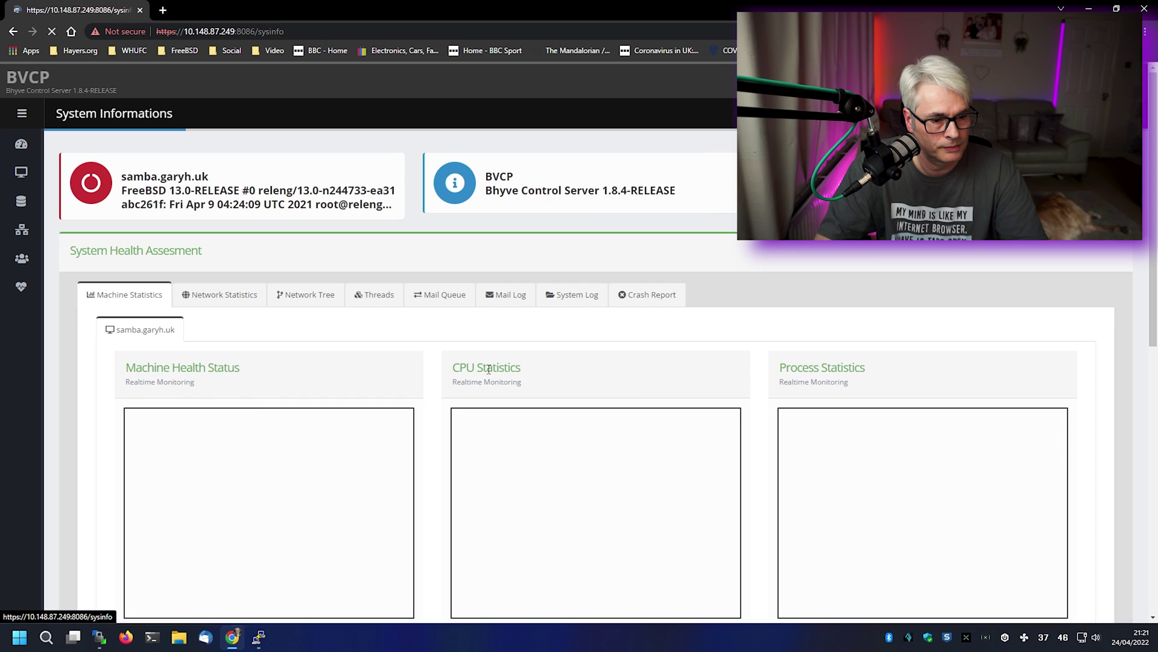
scroll(418, 487, "down", 2)
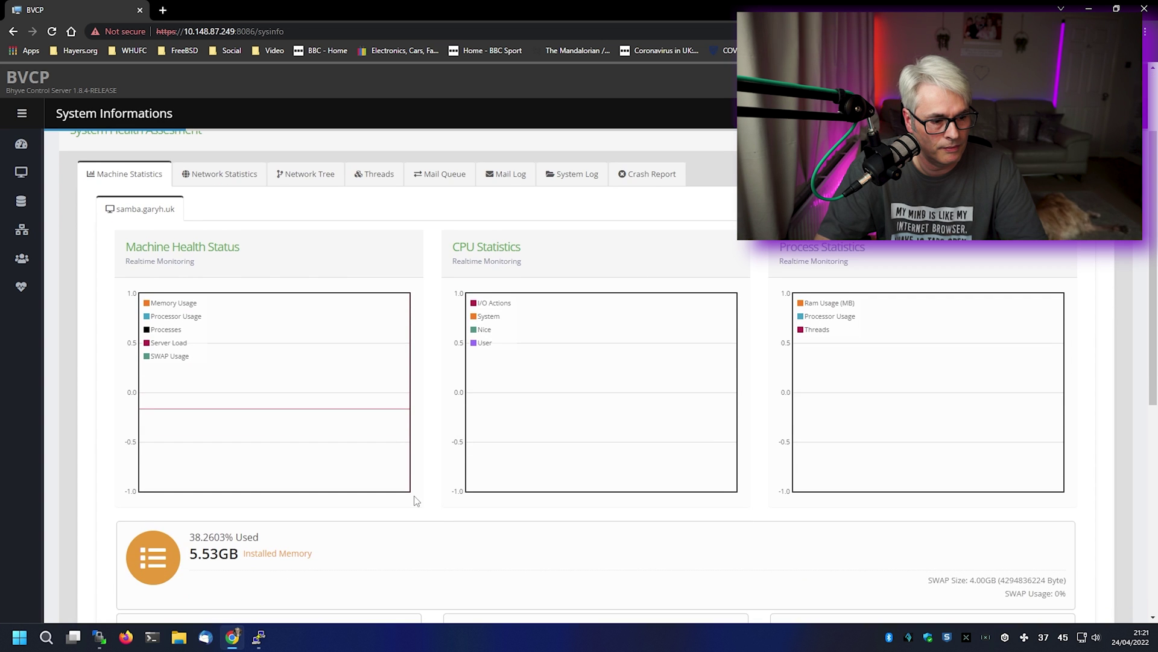
scroll(416, 501, "down", 4)
scroll(416, 501, "down", 3)
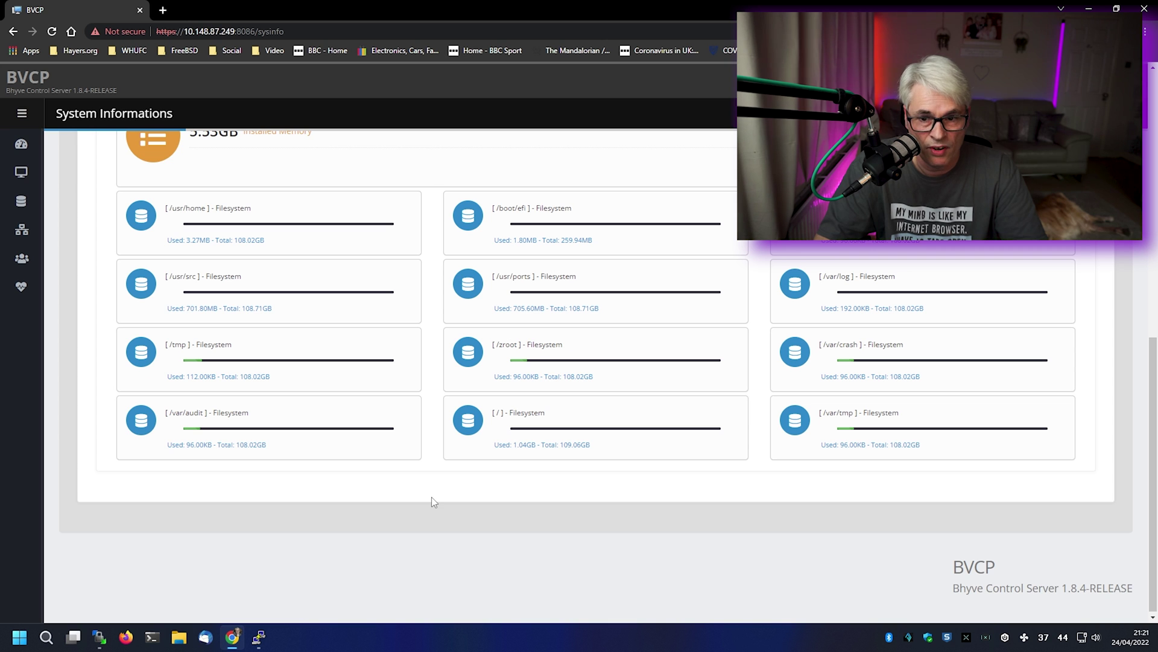
scroll(432, 497, "up", 9)
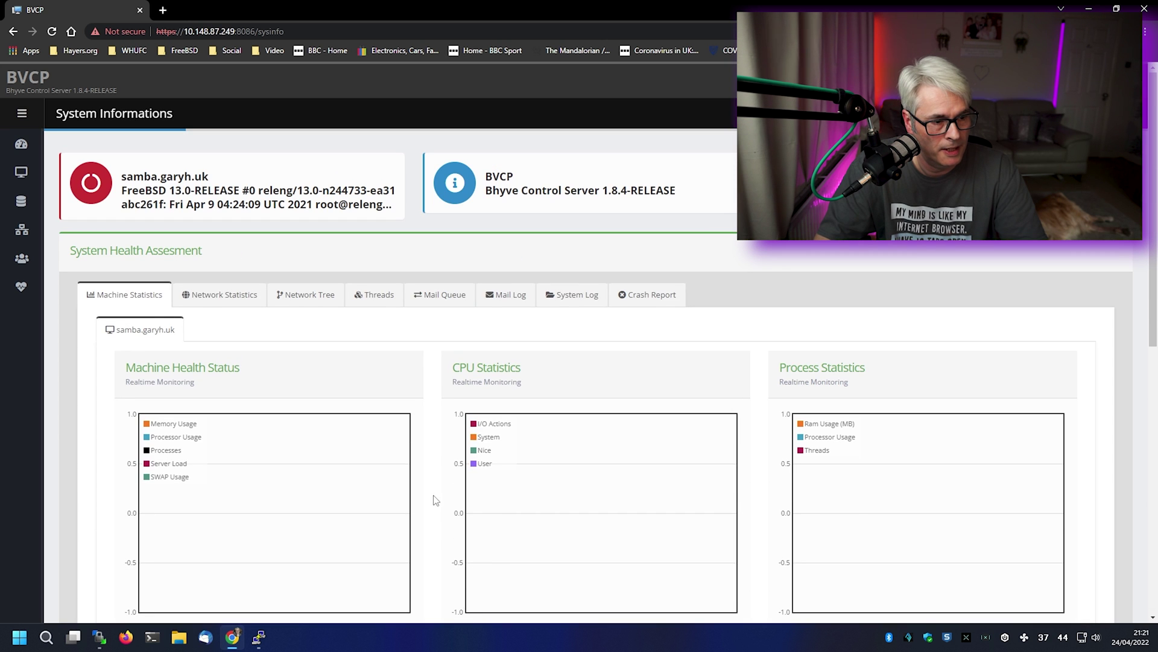
left_click(241, 303)
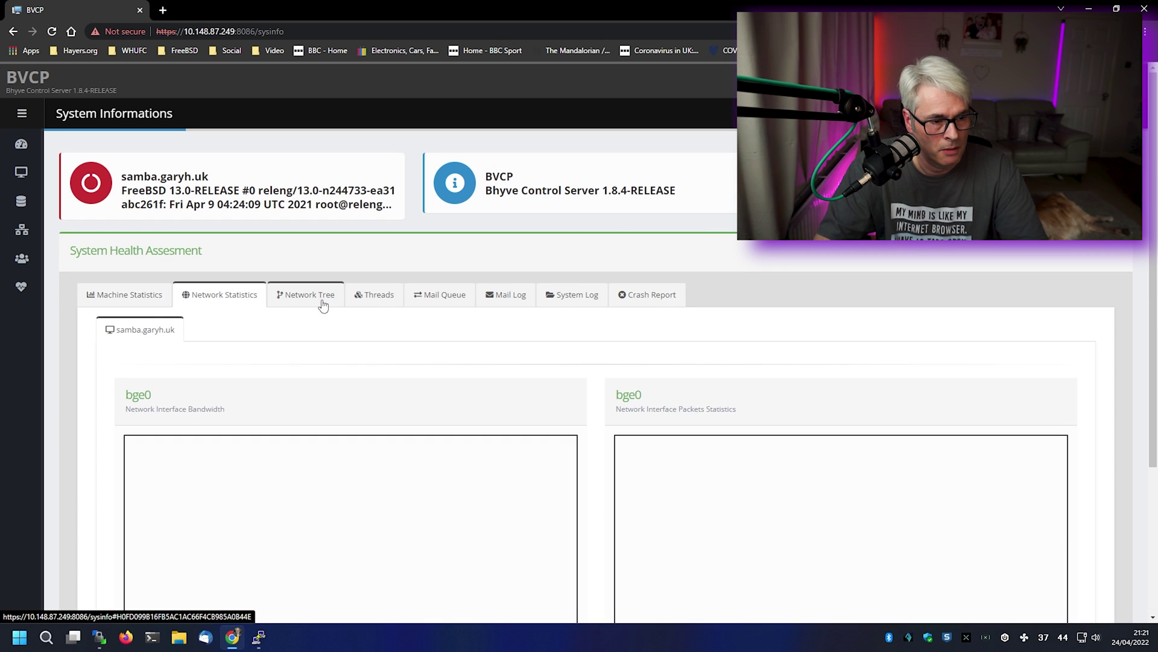
left_click(320, 302)
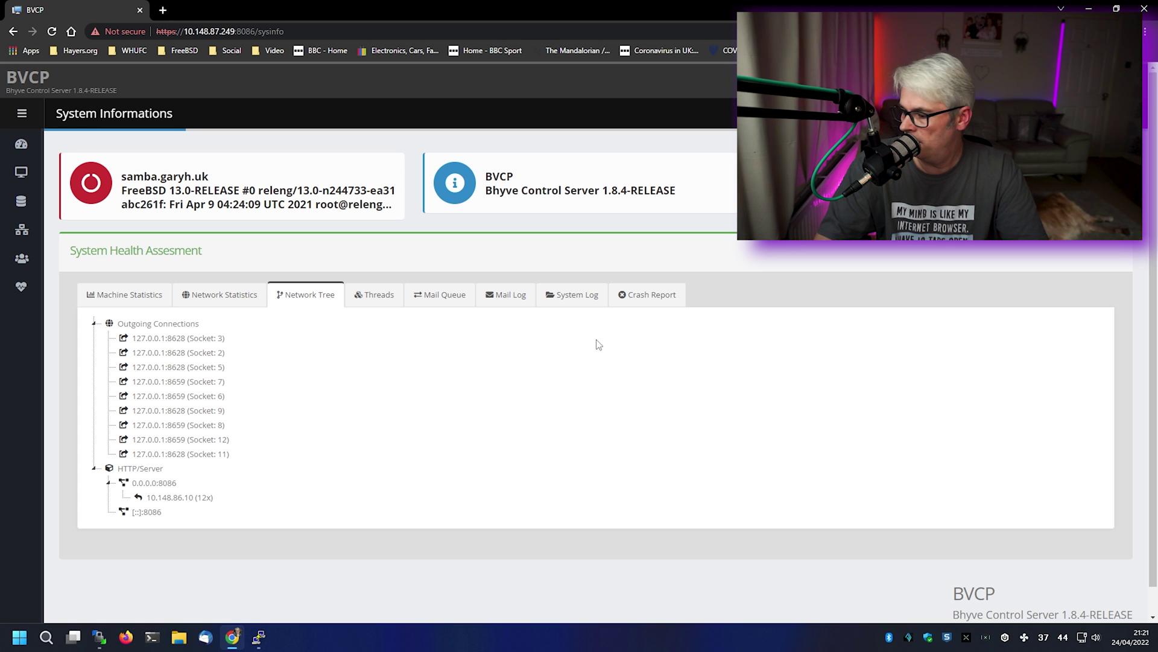